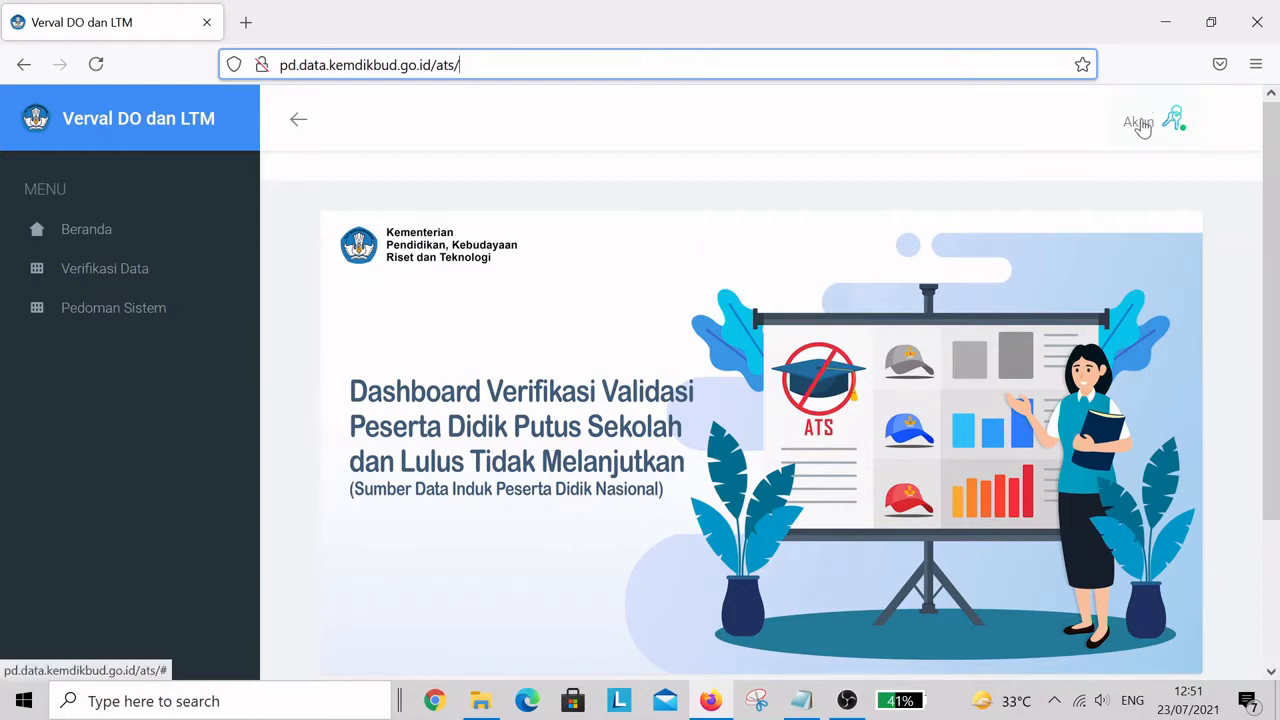
Sign in to the Verval DO dan LTM site through Kemdikbud Login using the saved username and password.
left_click(1138, 122)
left_click(1110, 183)
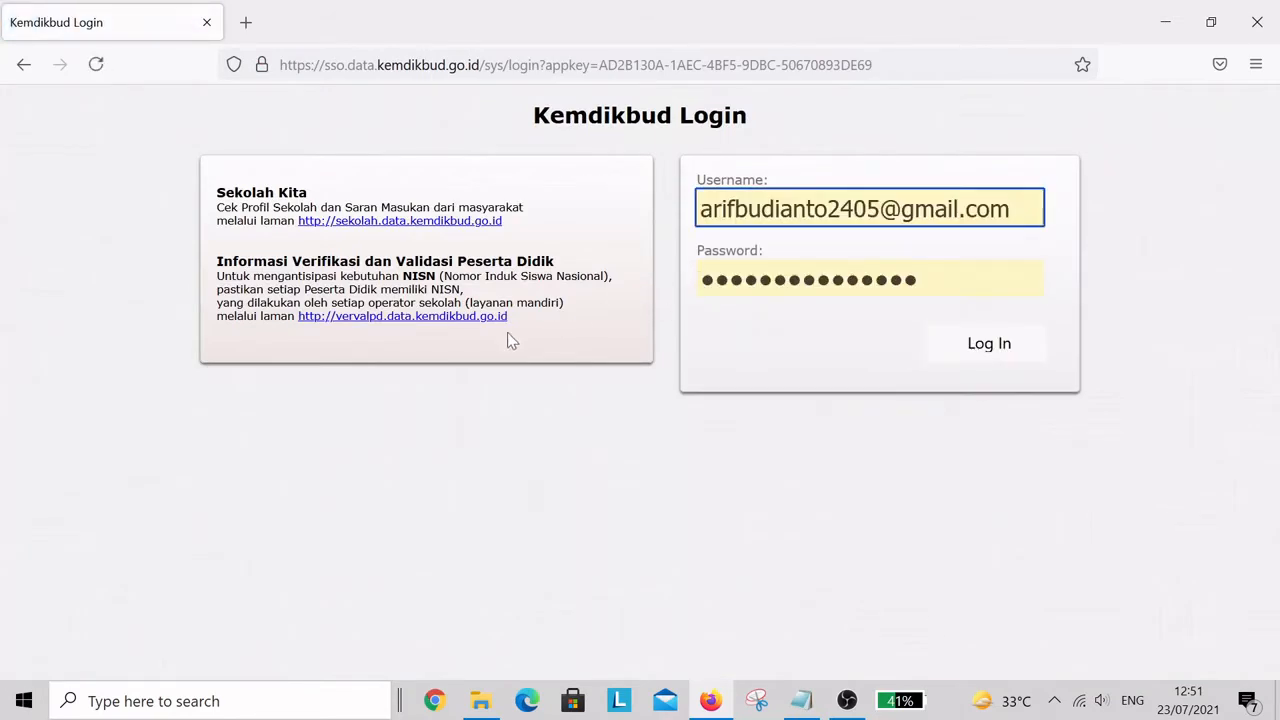
left_click(936, 272)
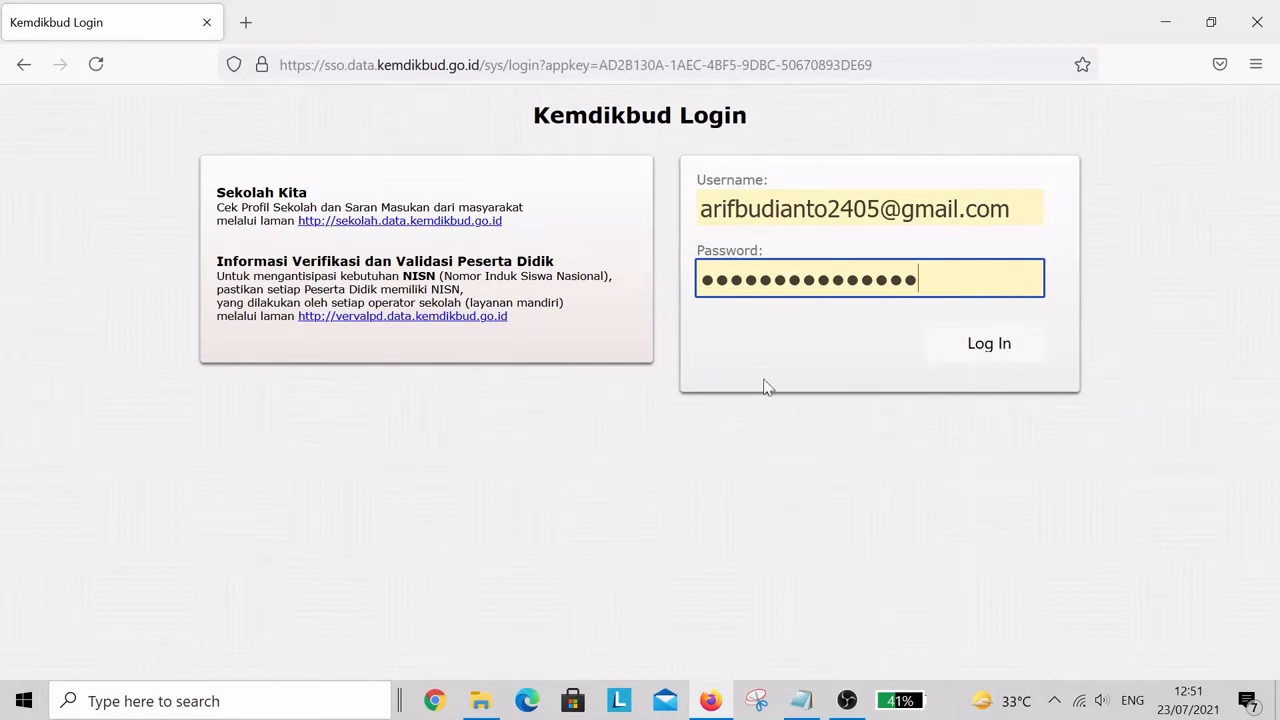
left_click(997, 355)
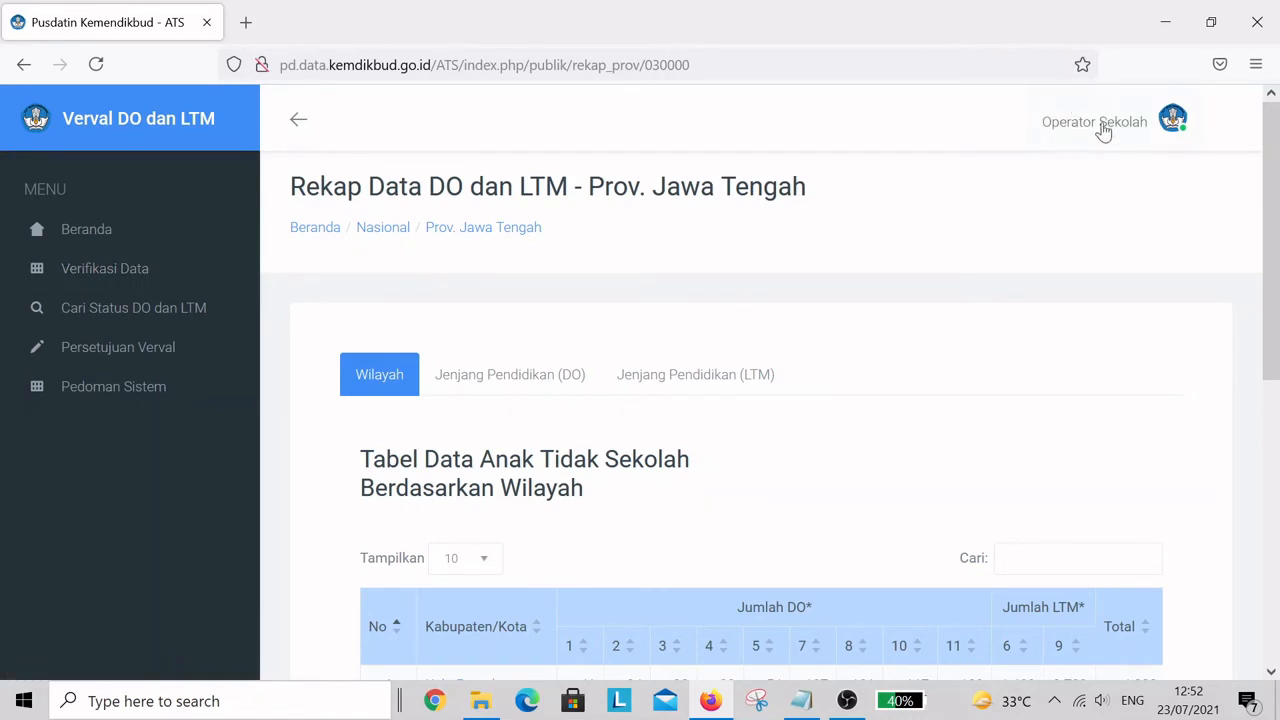
Open the data verification recap for Prov. Jawa Tengah and go into the Kab. Pemalang data.
left_click(133, 277)
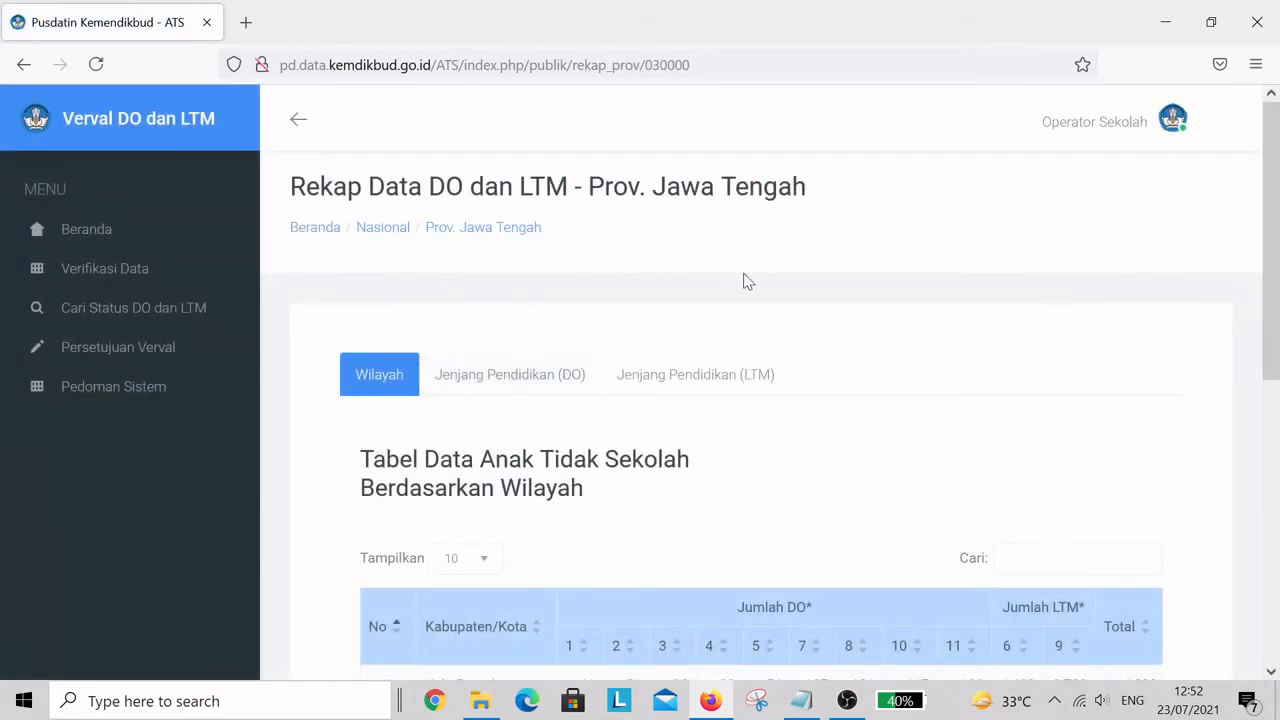
scroll(1273, 190, "down", 1)
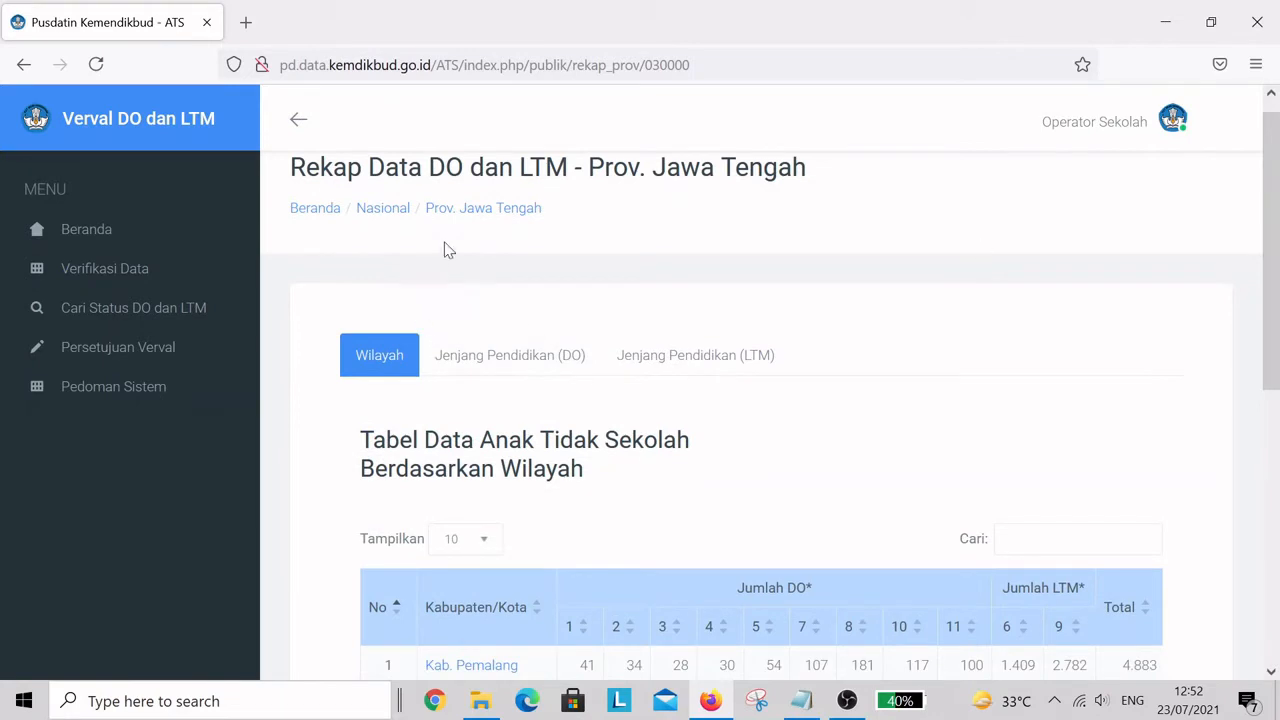
scroll(1273, 140, "down", 5)
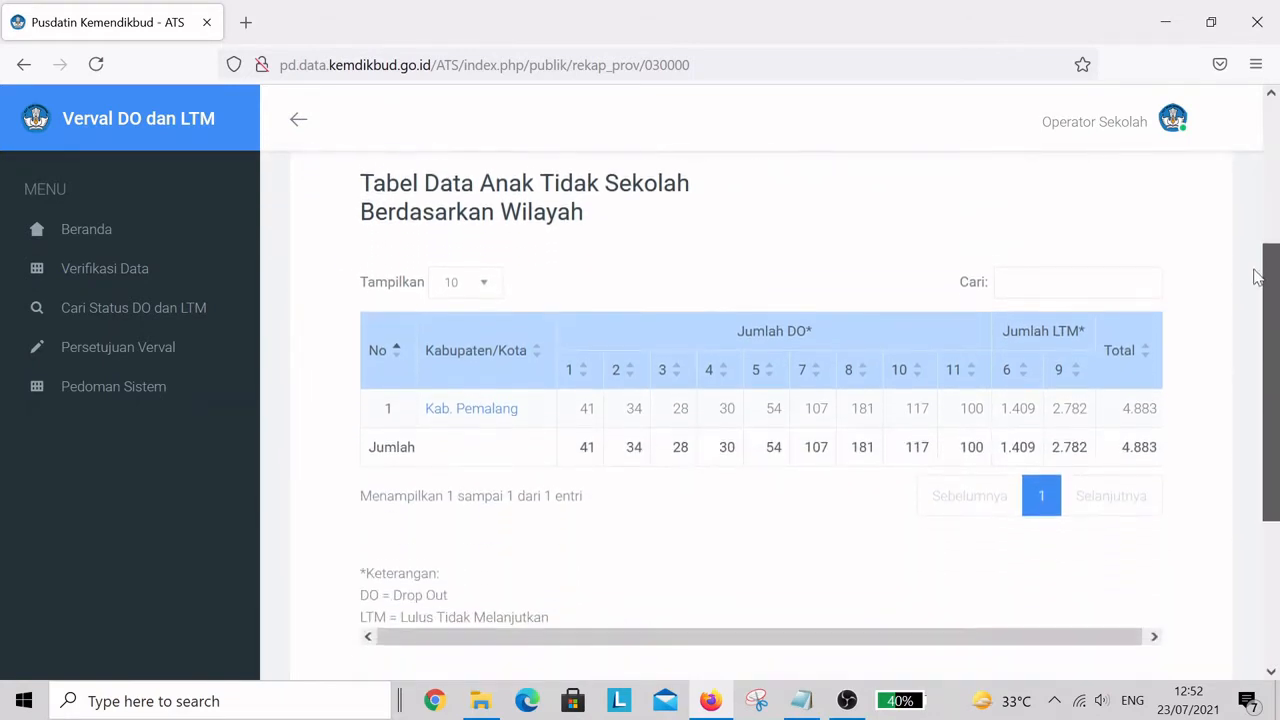
left_click(480, 398)
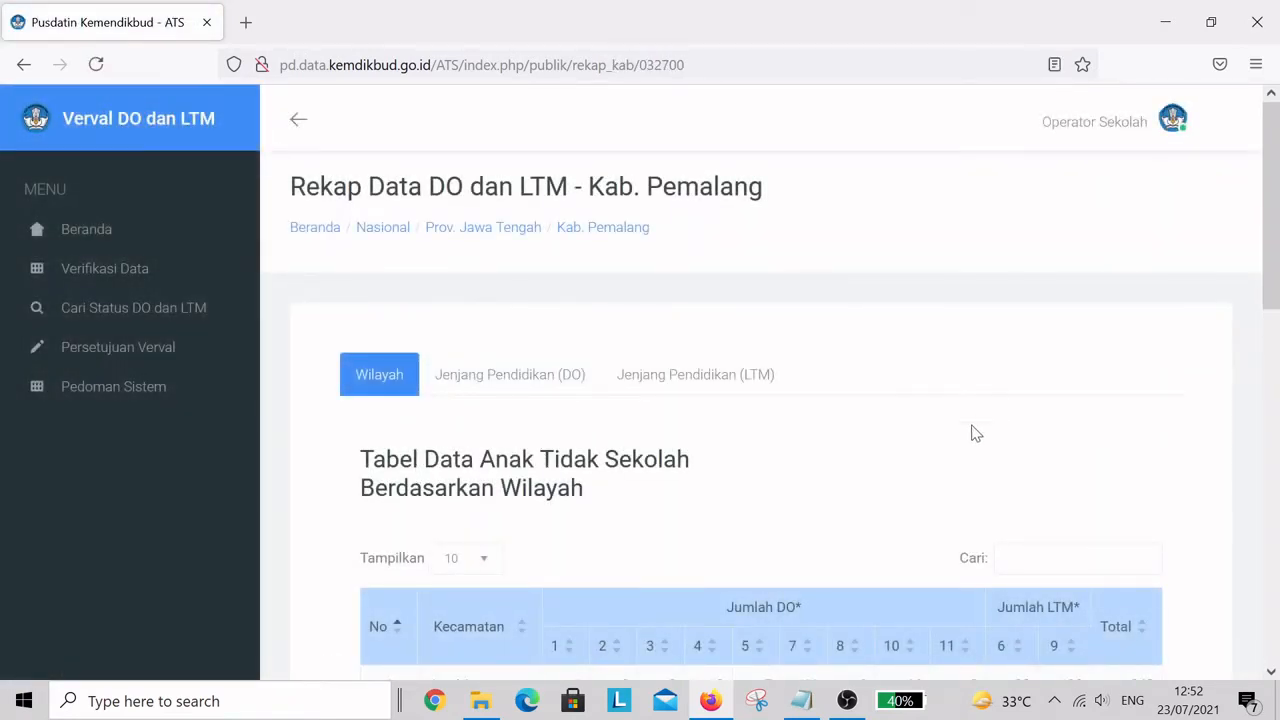
Look through the DO and LTM figures per district and open the recap for Kec. Watukumpul.
left_click_drag(1270, 186, 1267, 373)
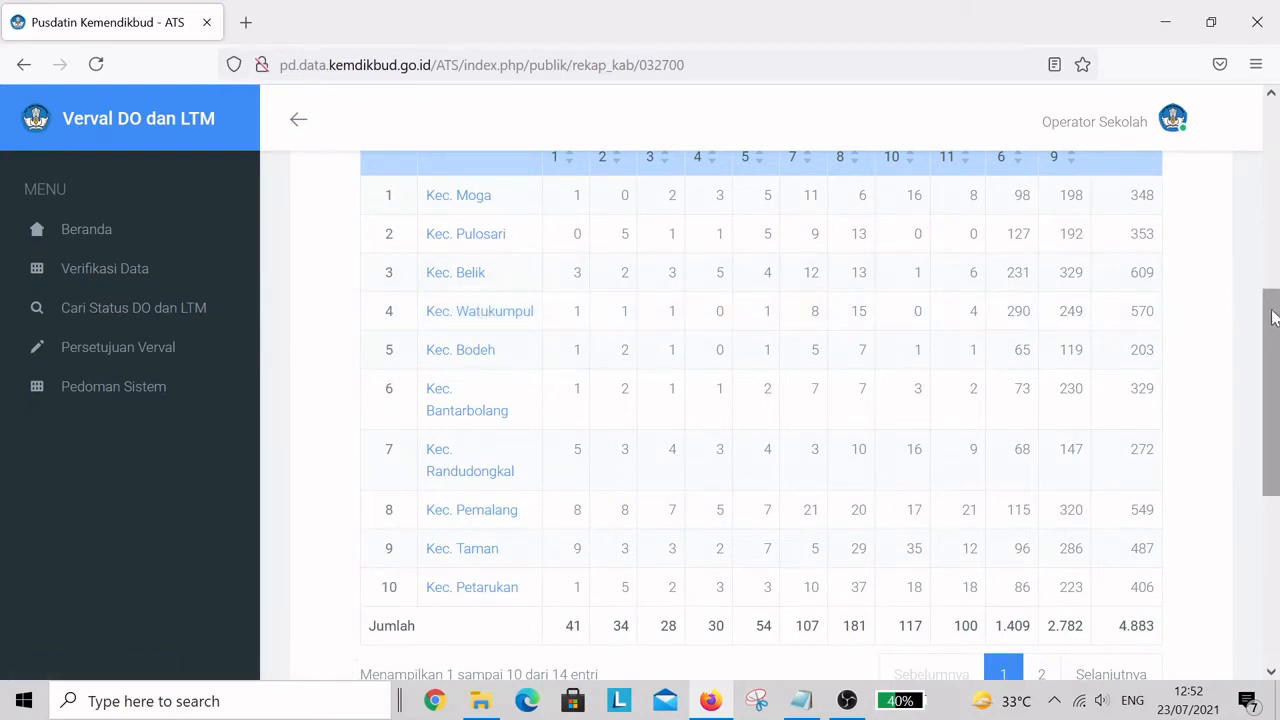
scroll(1273, 317, "up", 2)
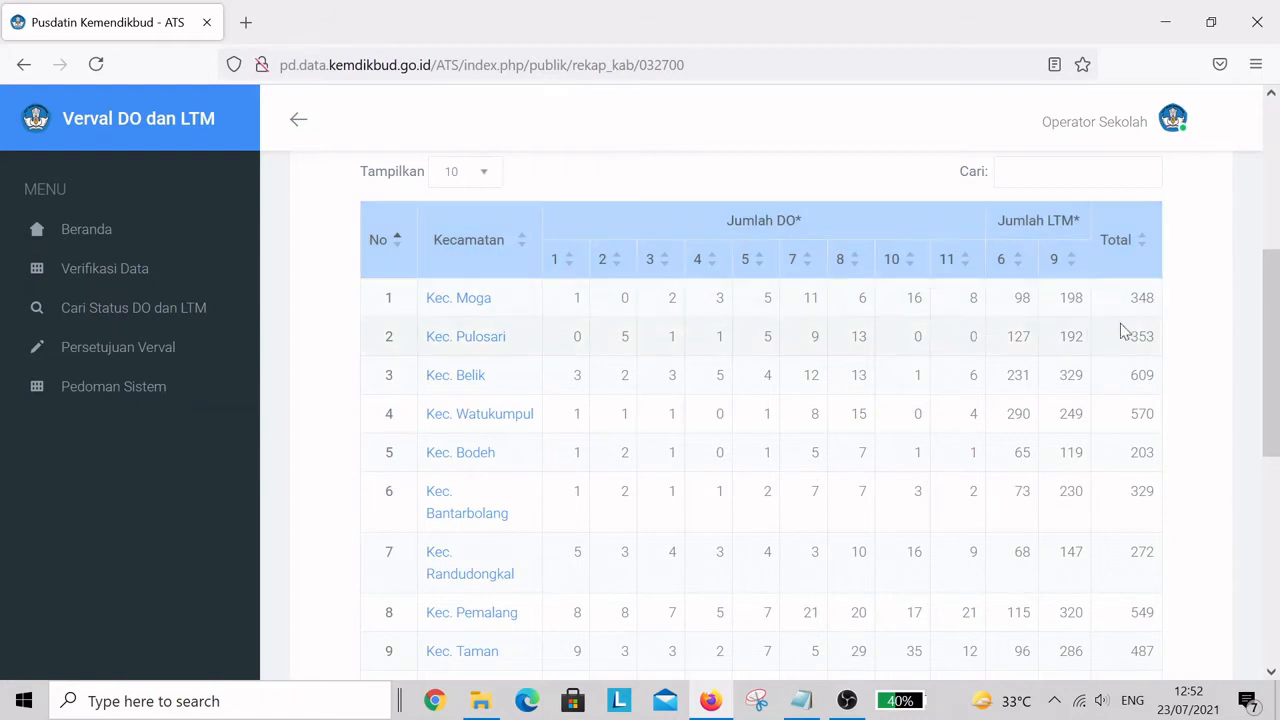
left_click_drag(1269, 296, 1270, 221)
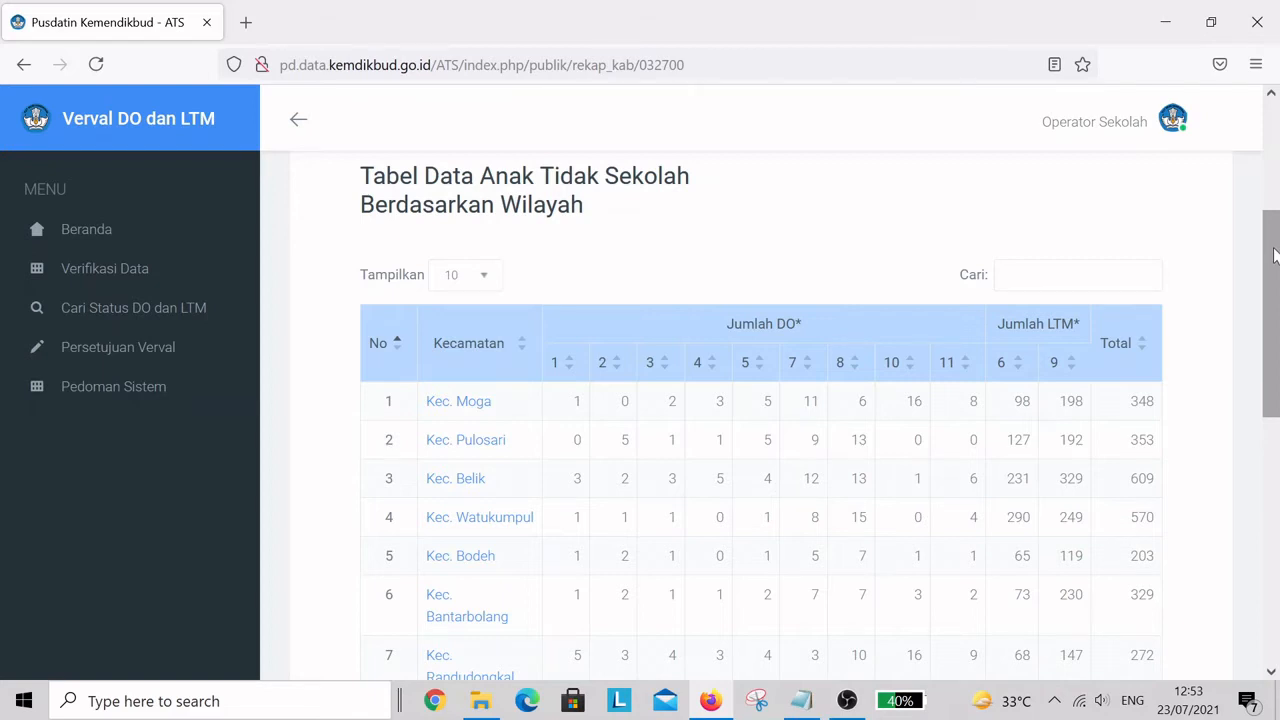
left_click_drag(1274, 255, 1271, 242)
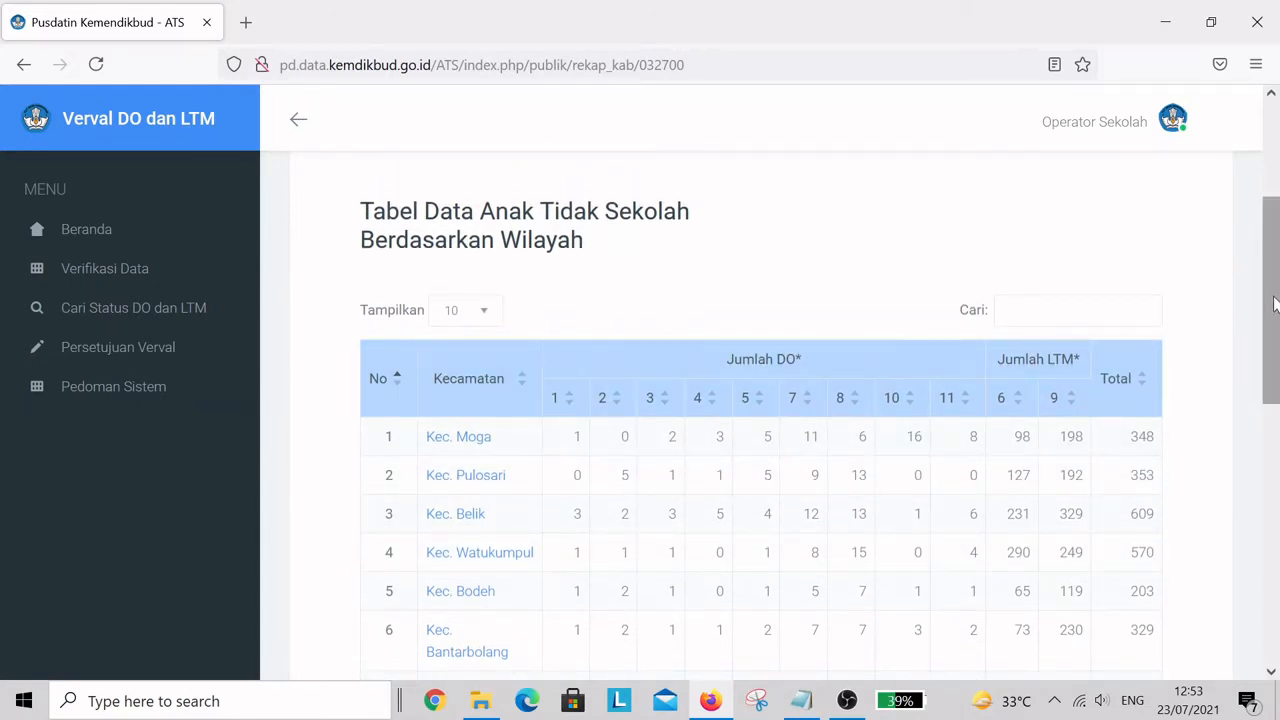
left_click_drag(1274, 290, 1277, 373)
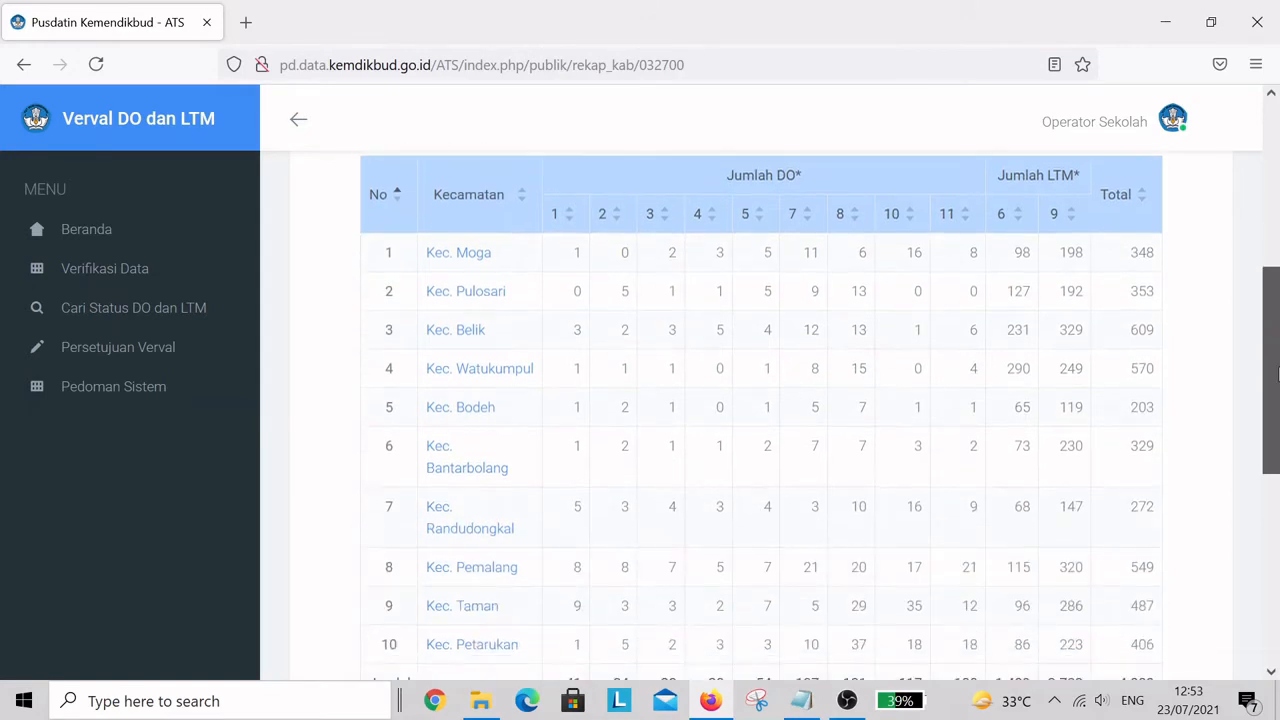
left_click(490, 374)
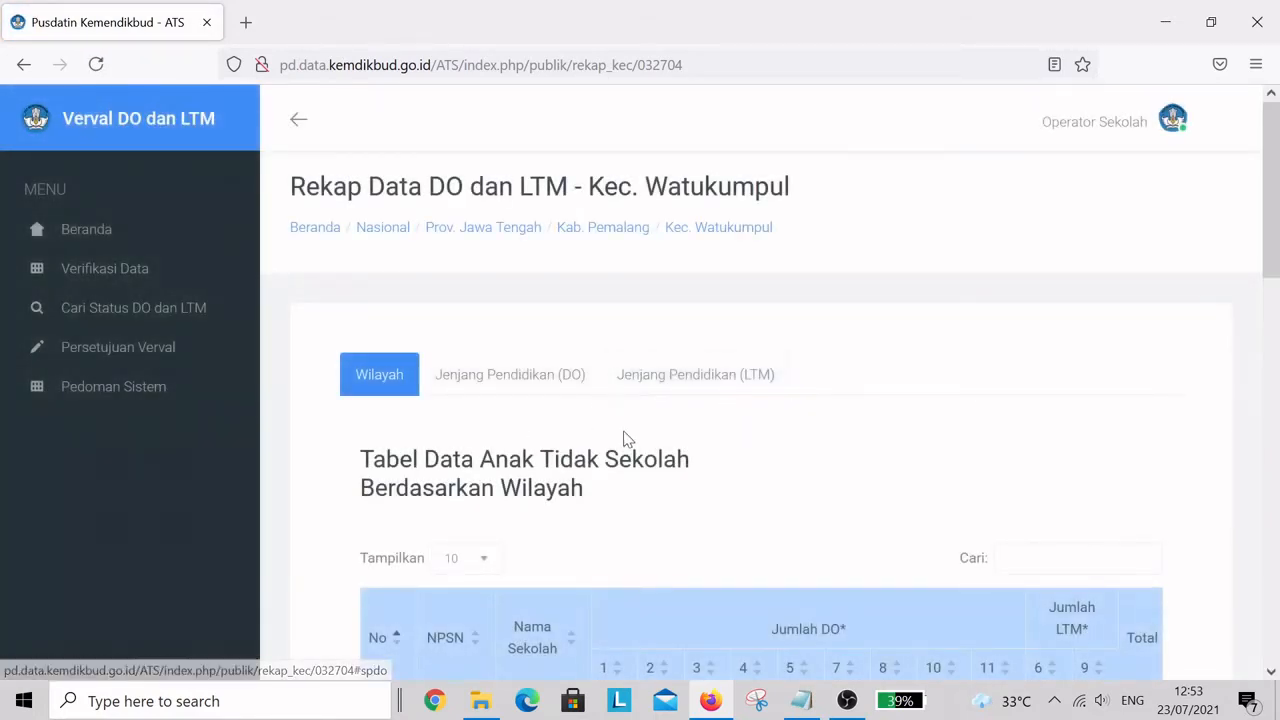
Set the Kec. Watukumpul school table to show 50 entries per page.
scroll(663, 449, "down", 3)
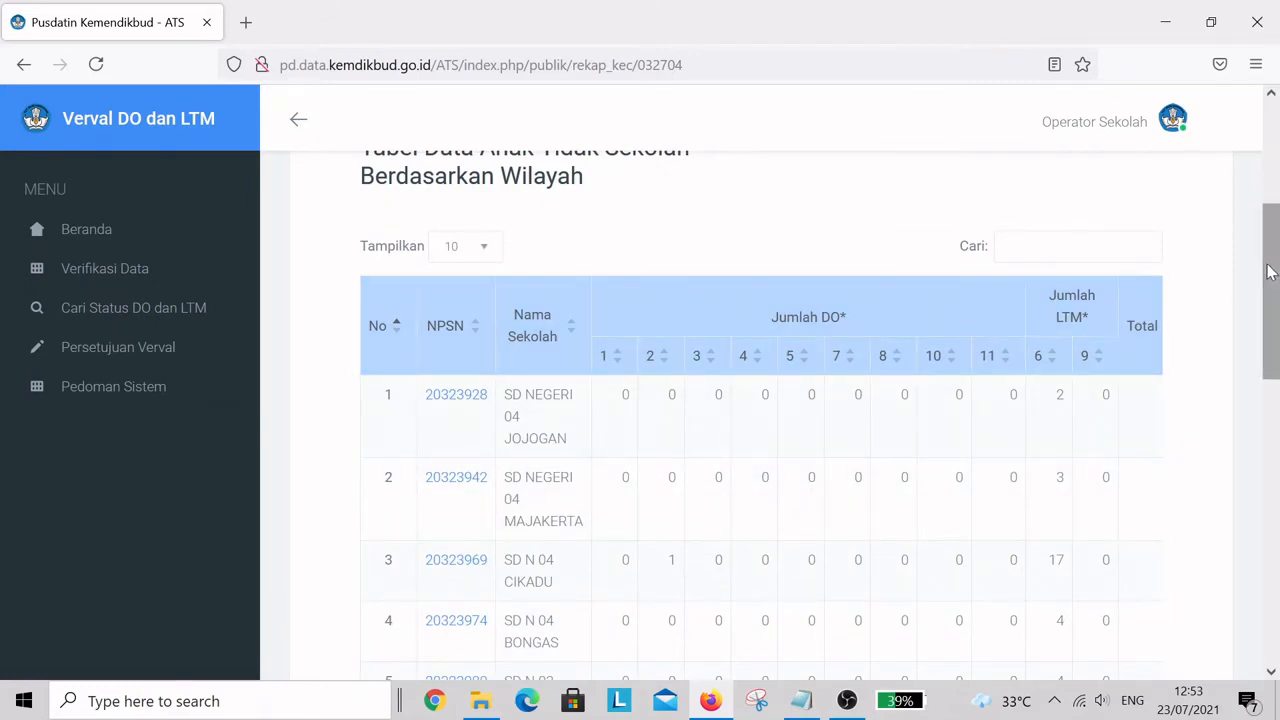
left_click_drag(1272, 268, 1275, 193)
scroll(763, 367, "down", 2)
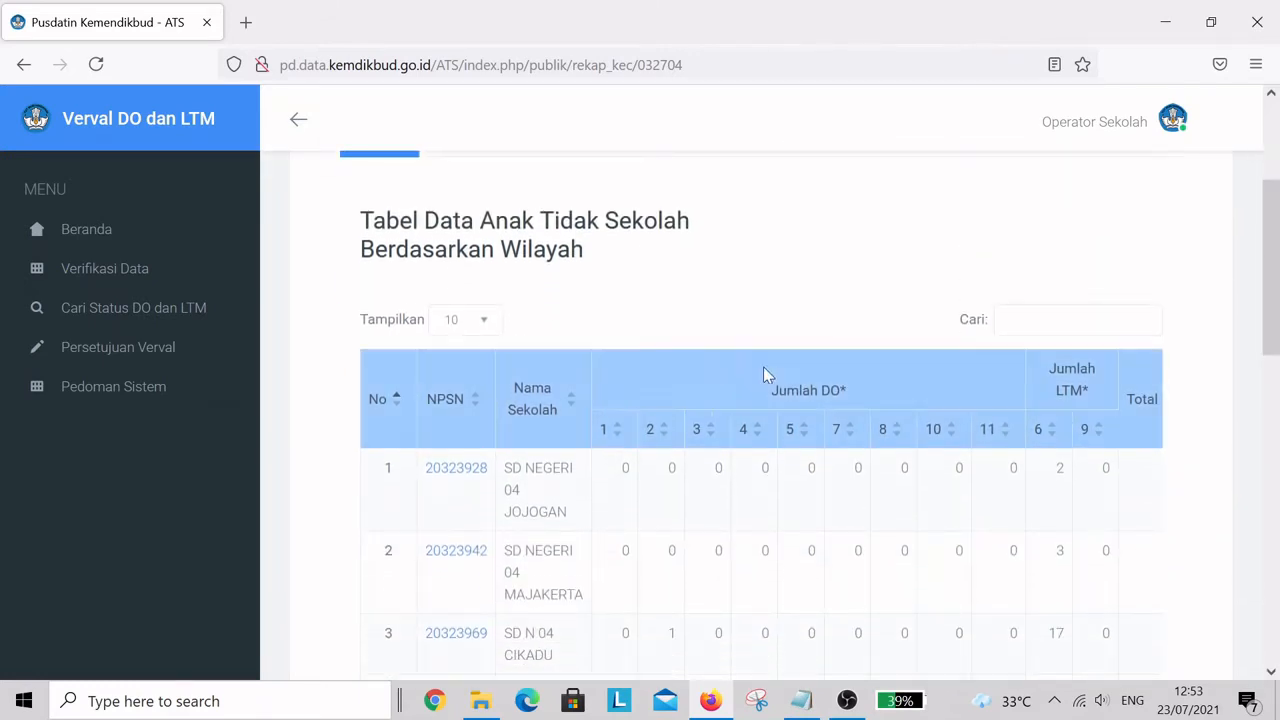
left_click(1031, 318)
left_click(486, 322)
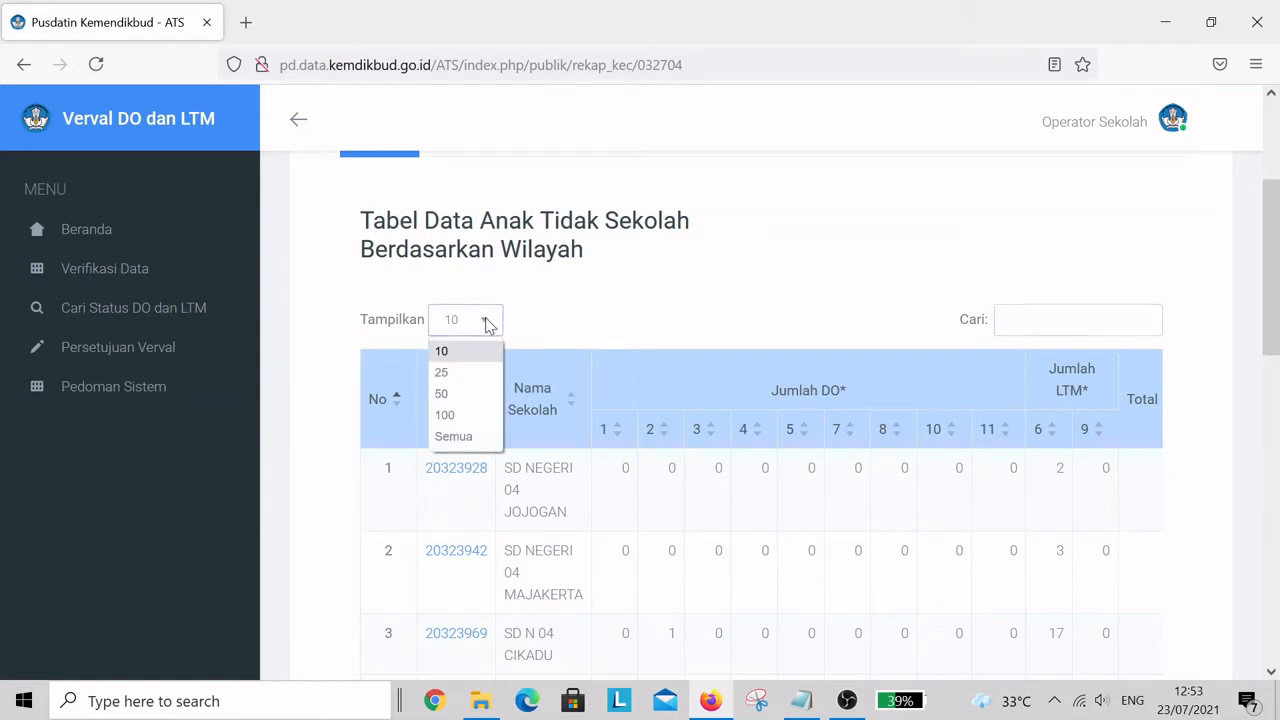
left_click(453, 397)
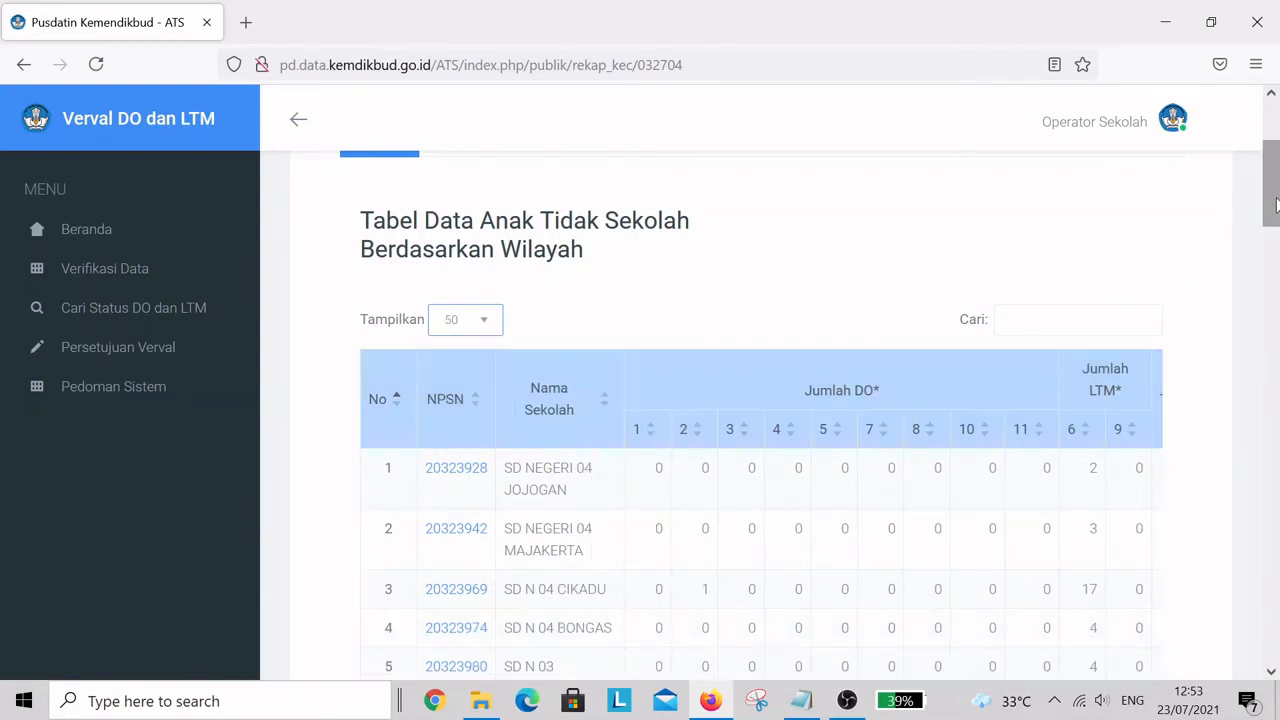
Check the totals at the end of the school table and reduce the browser page zoom to 90%.
mouse_move(1275, 205)
left_mouse_down()
mouse_move(1276, 600)
mouse_move(1277, 199)
left_mouse_up()
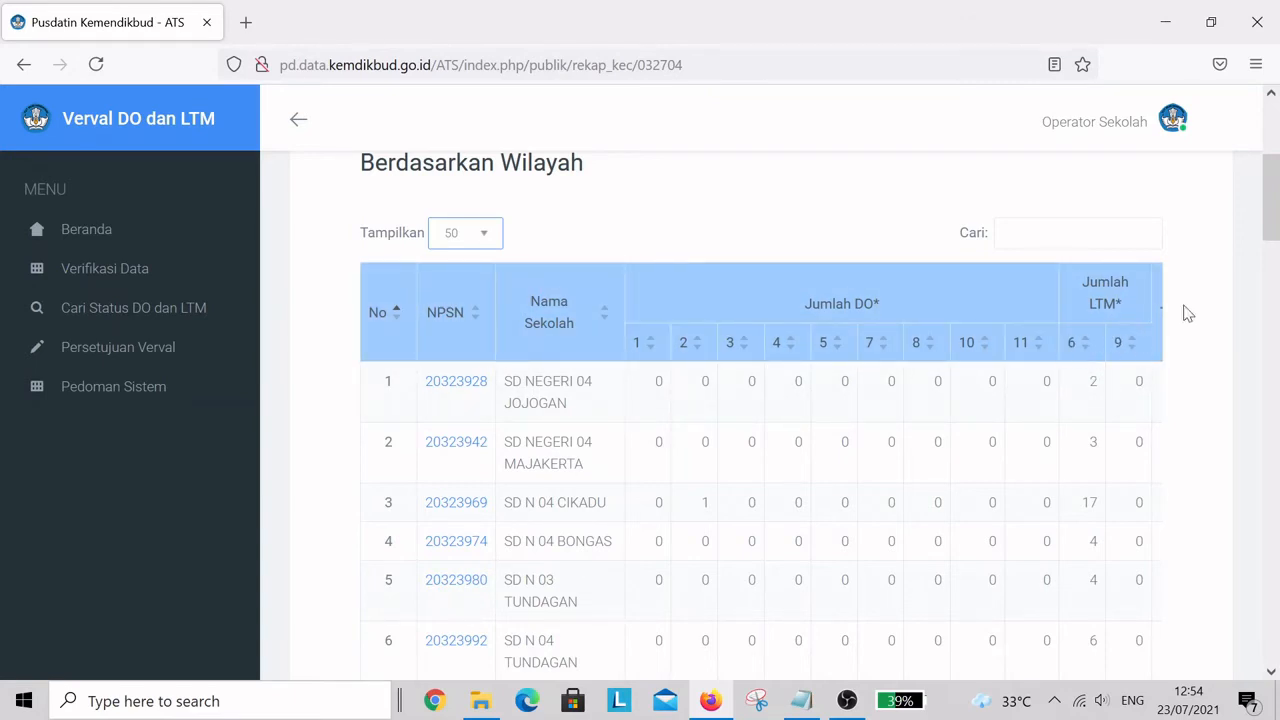
left_click_drag(1271, 200, 1262, 575)
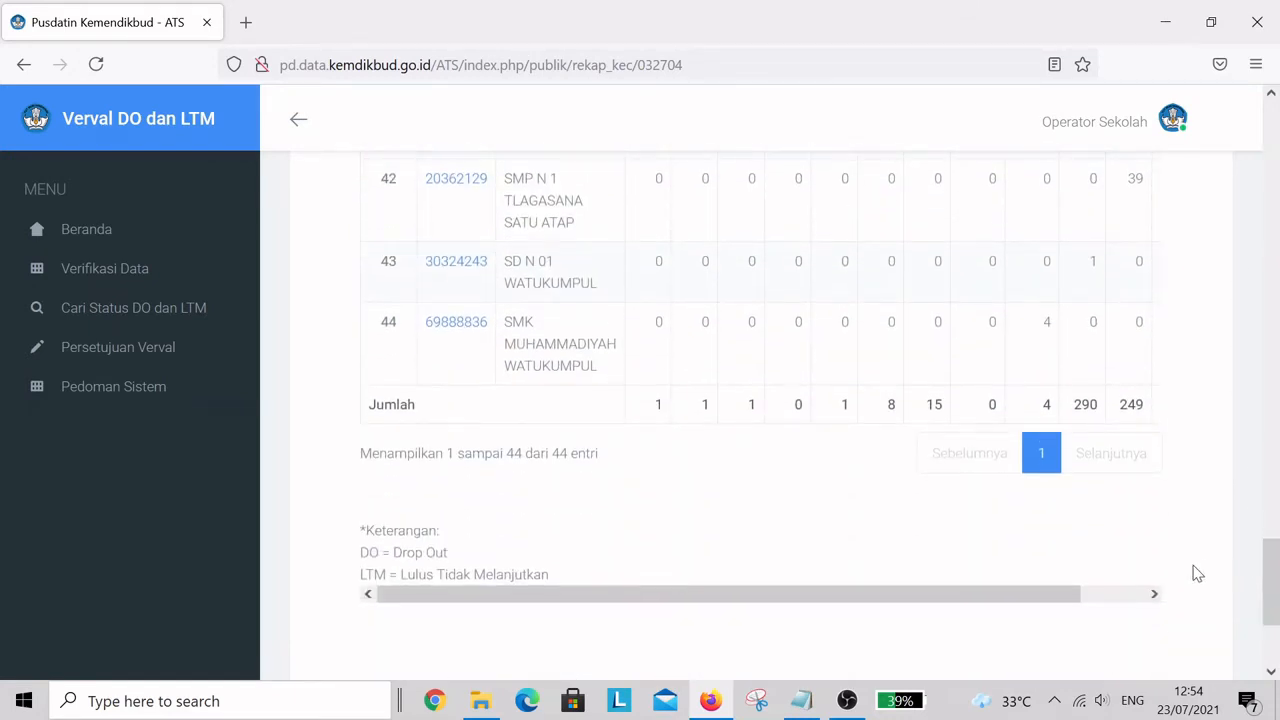
left_click_drag(1062, 597, 1145, 597)
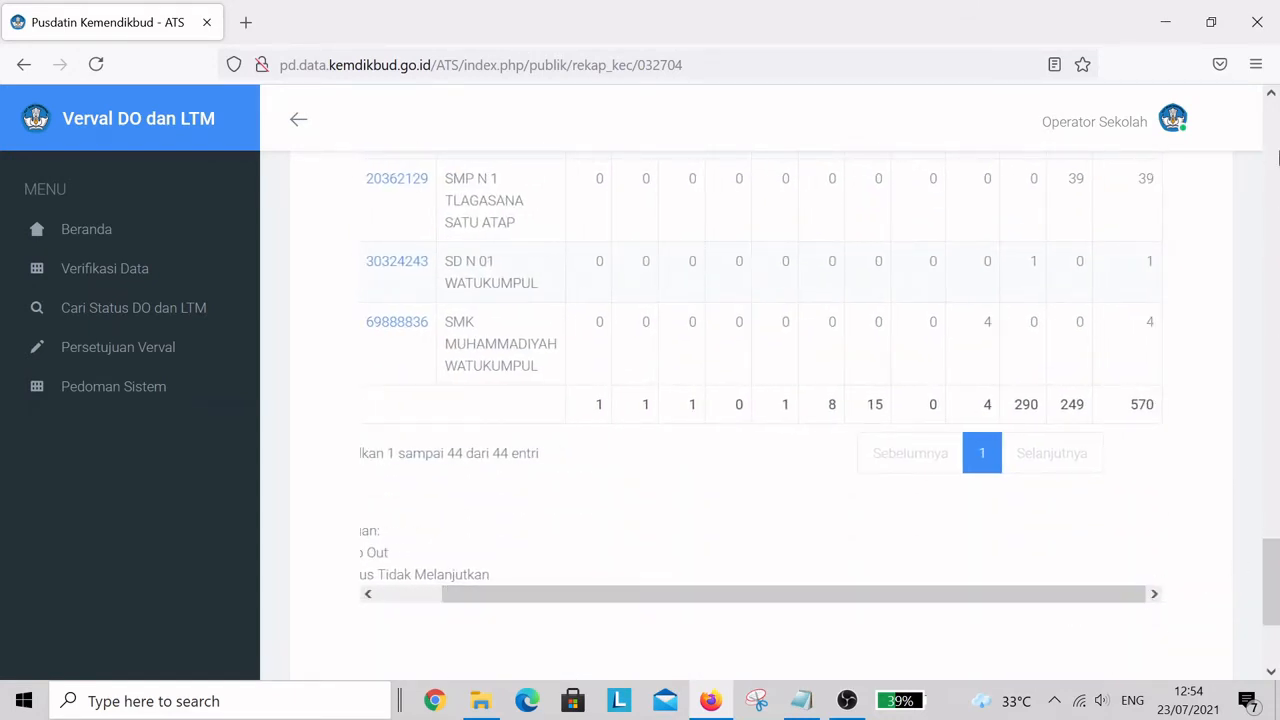
left_click(1256, 64)
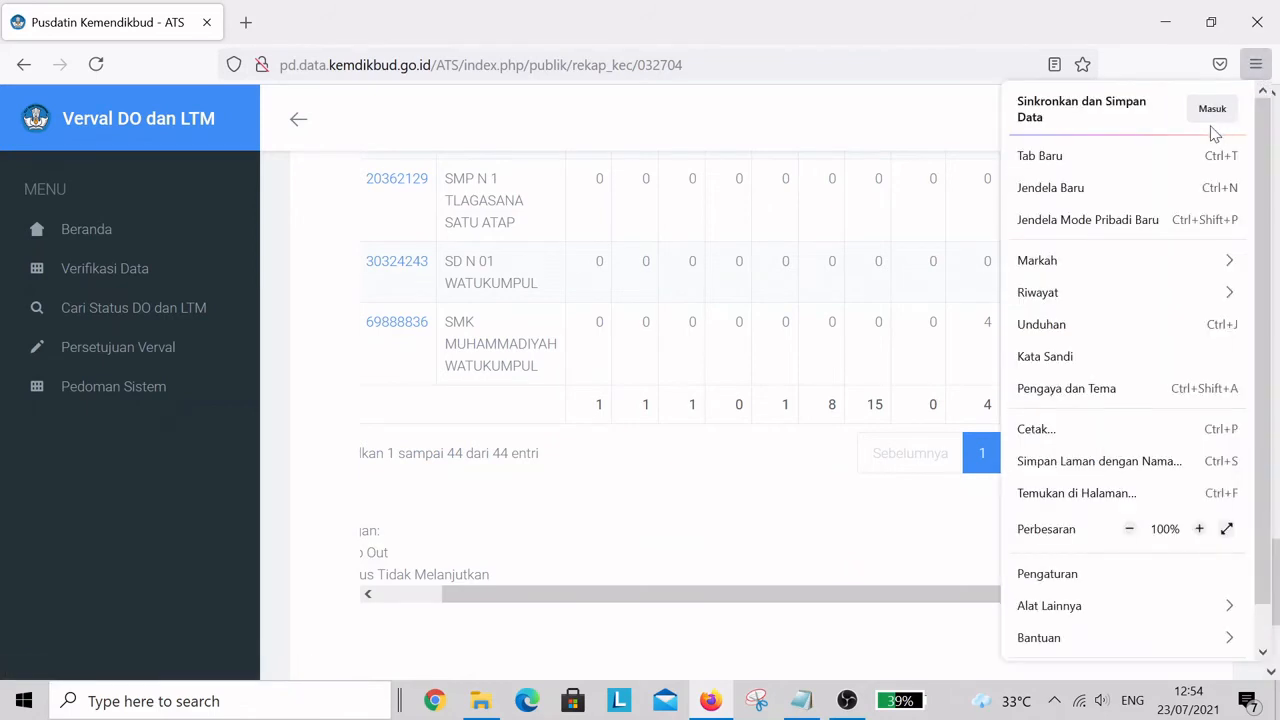
left_click(1130, 530)
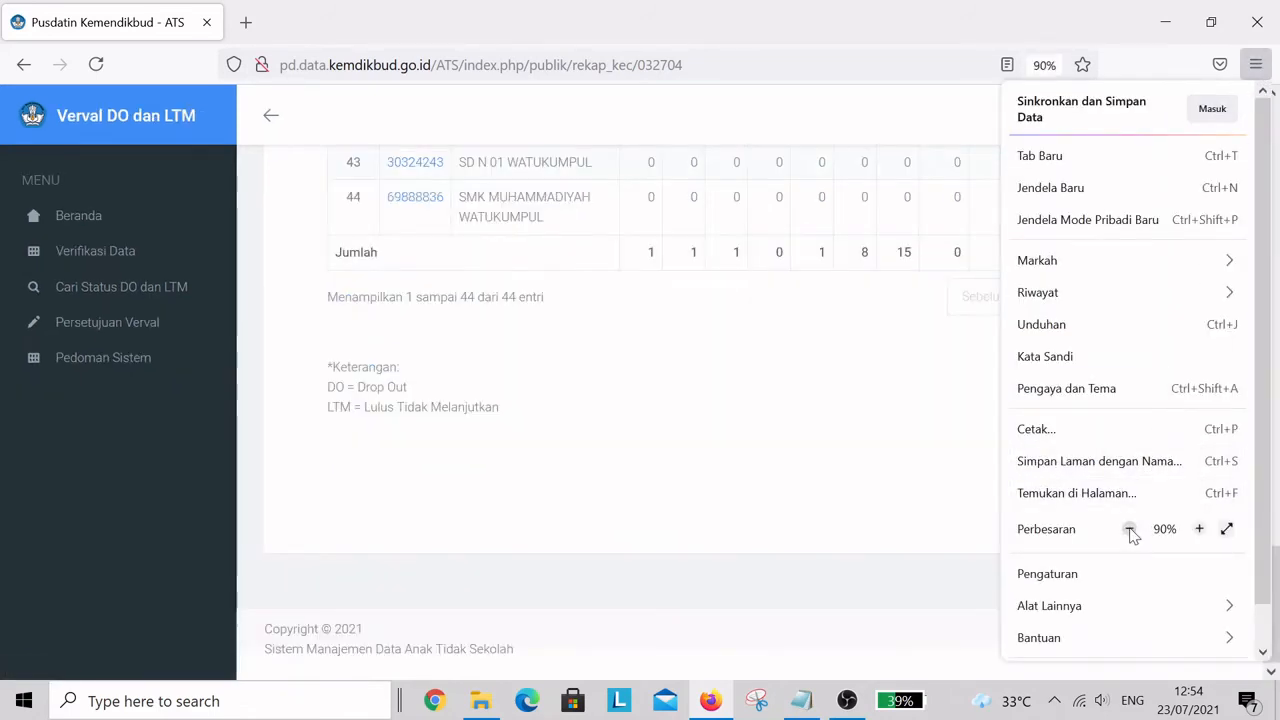
left_click(855, 387)
Find SD N 02 CAWET in the school table and open its individual student recap.
left_click_drag(1273, 560, 1273, 473)
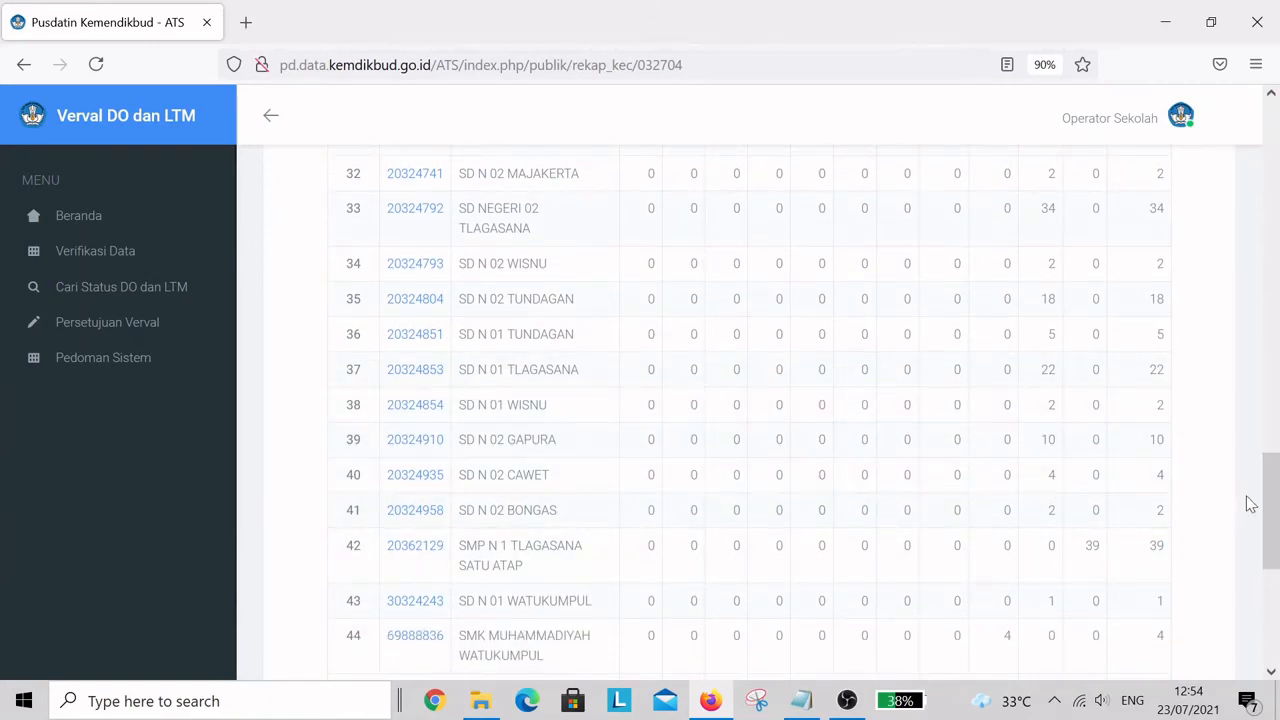
left_click_drag(1275, 490, 1275, 478)
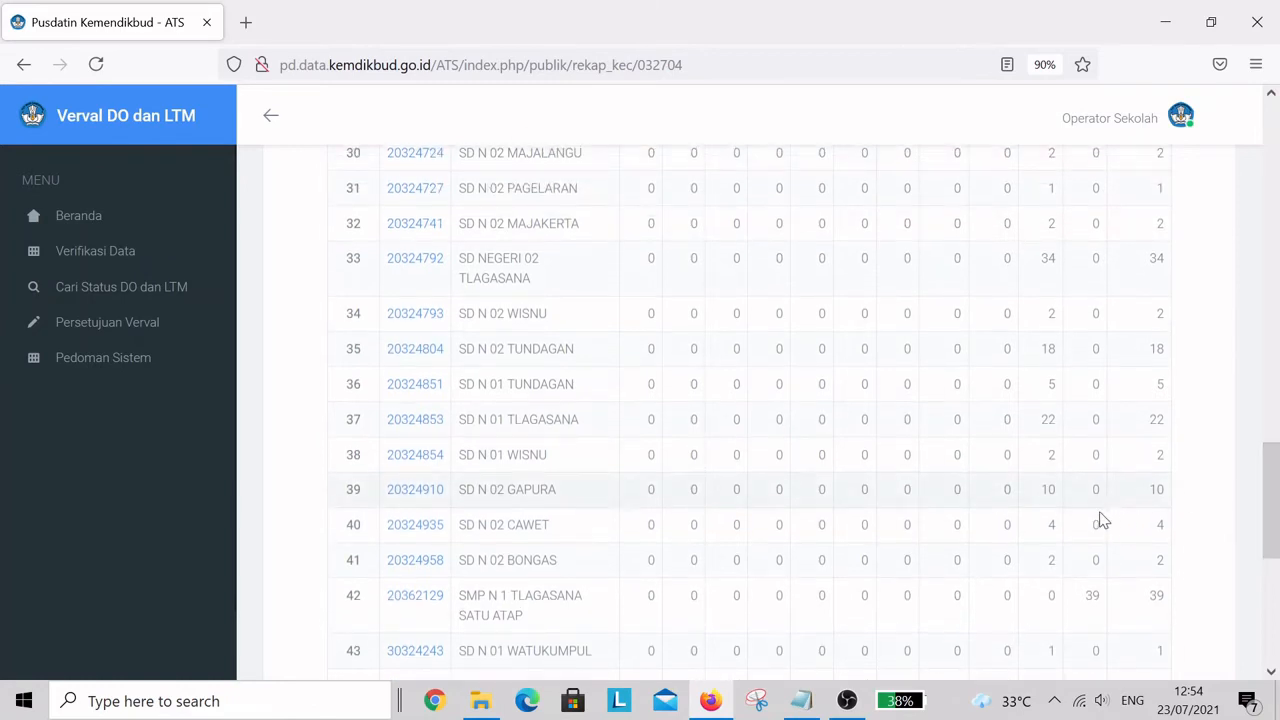
mouse_move(1265, 489)
left_mouse_down()
mouse_move(1275, 212)
mouse_move(1275, 486)
left_mouse_up()
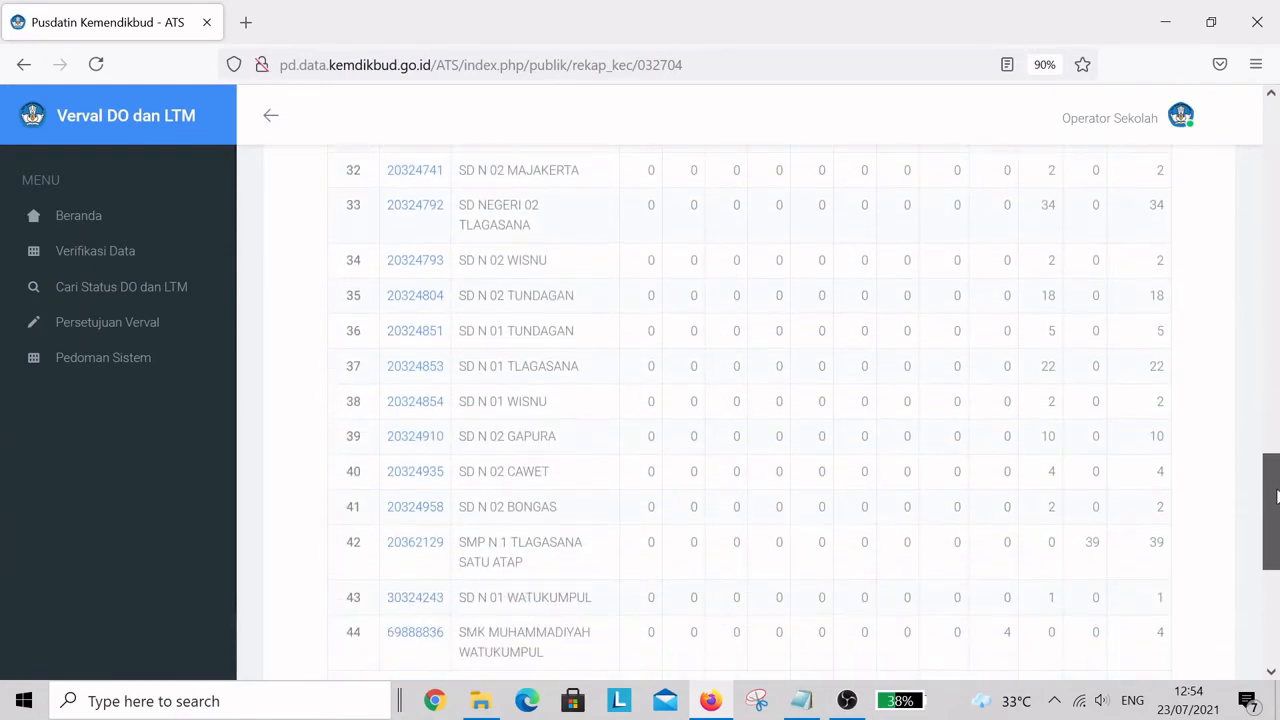
left_click(415, 469)
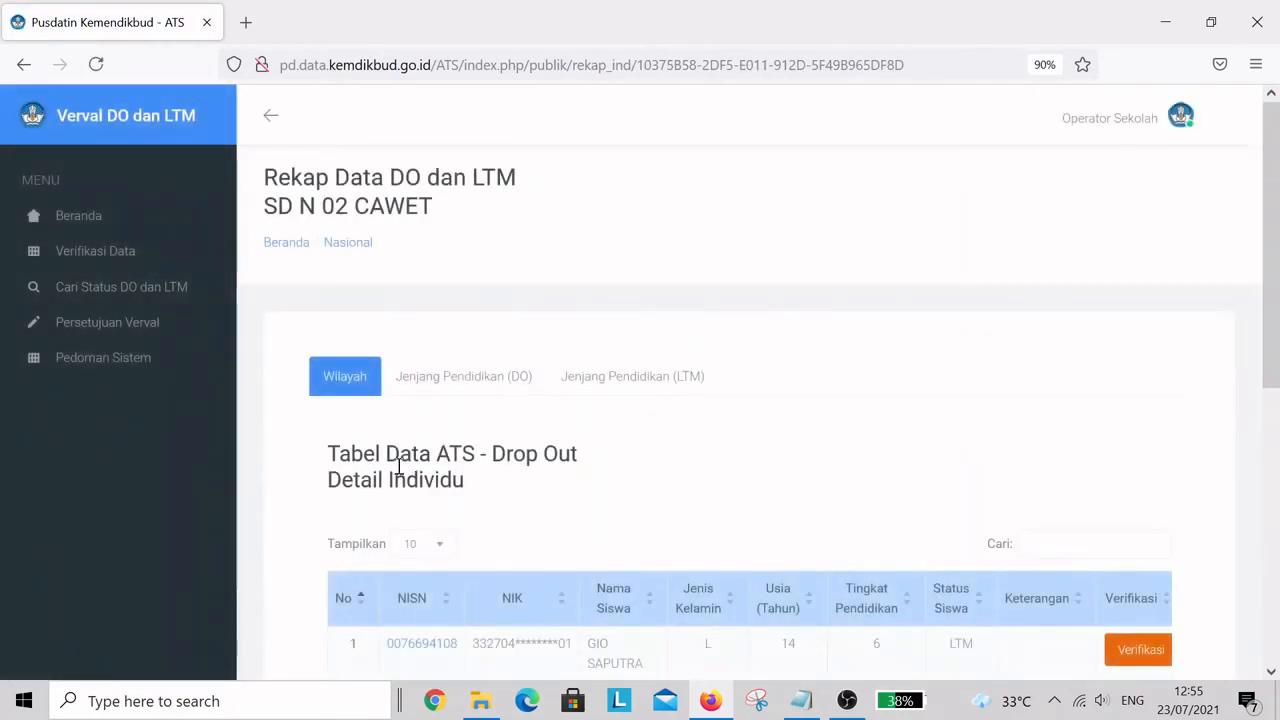
Review the school's student list and open the verification form for the first student.
left_click_drag(1274, 272, 1277, 406)
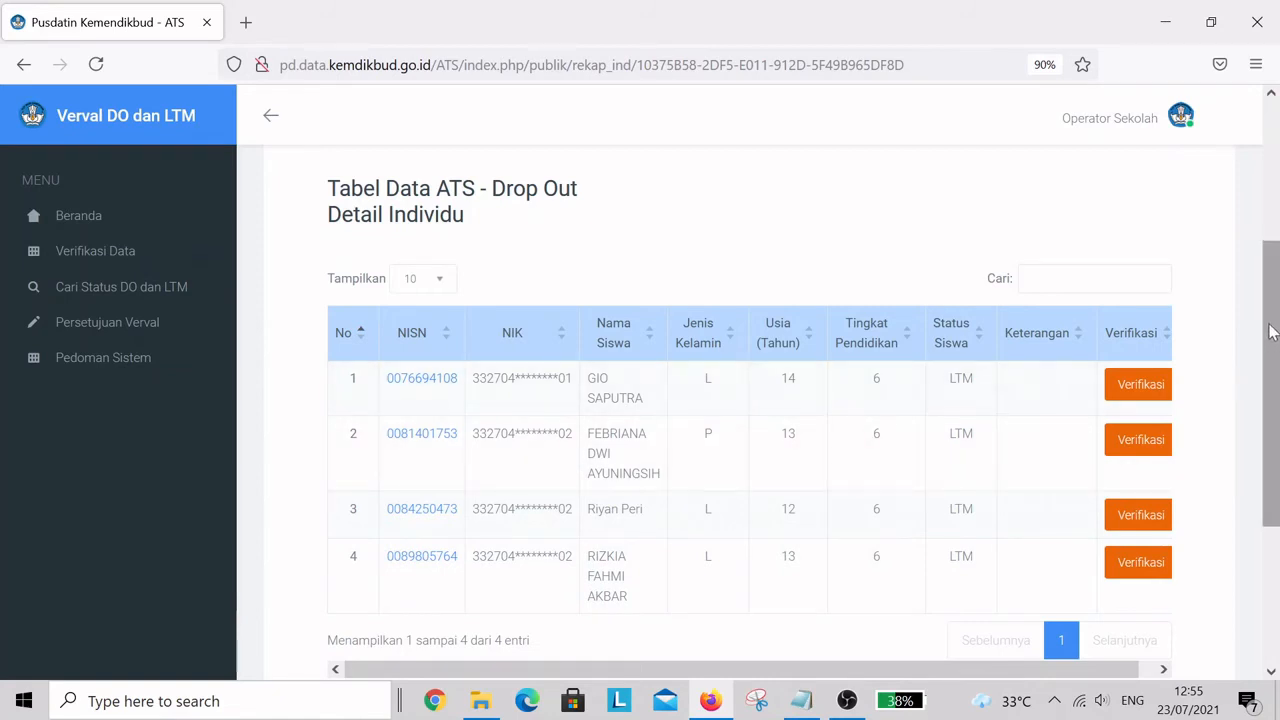
scroll(1270, 332, "down", 1)
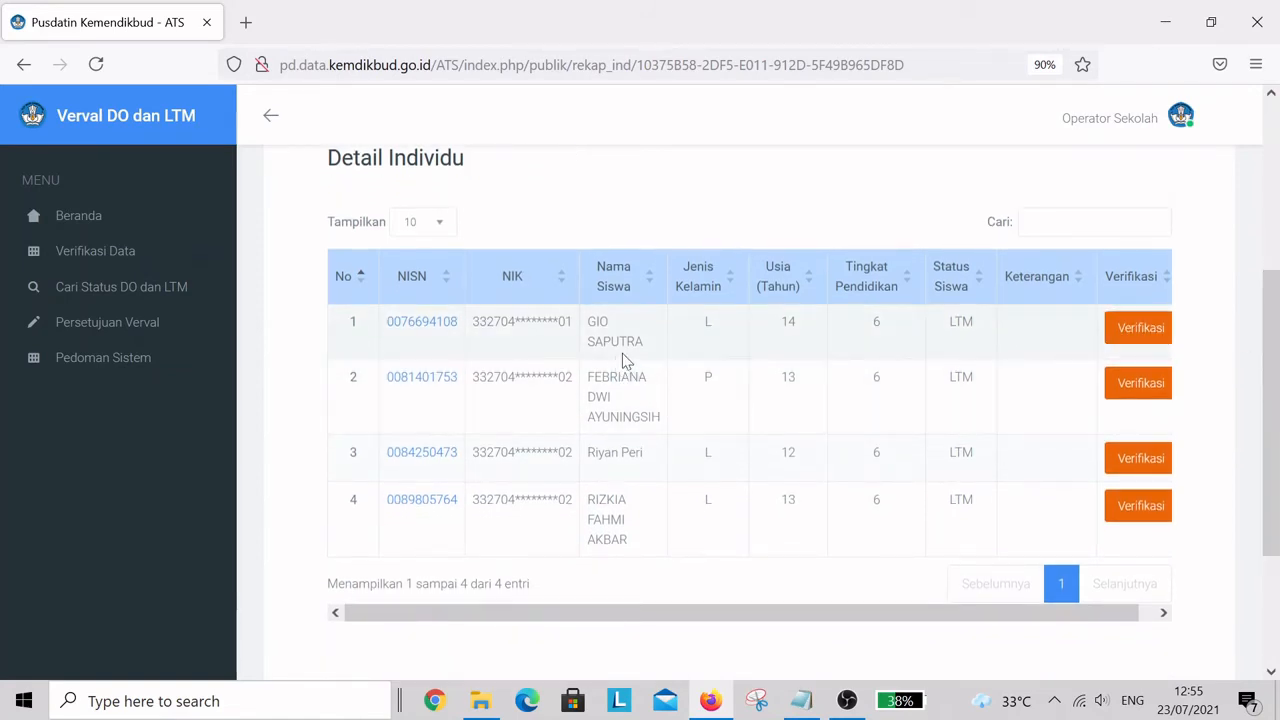
scroll(1270, 340, "down", 1)
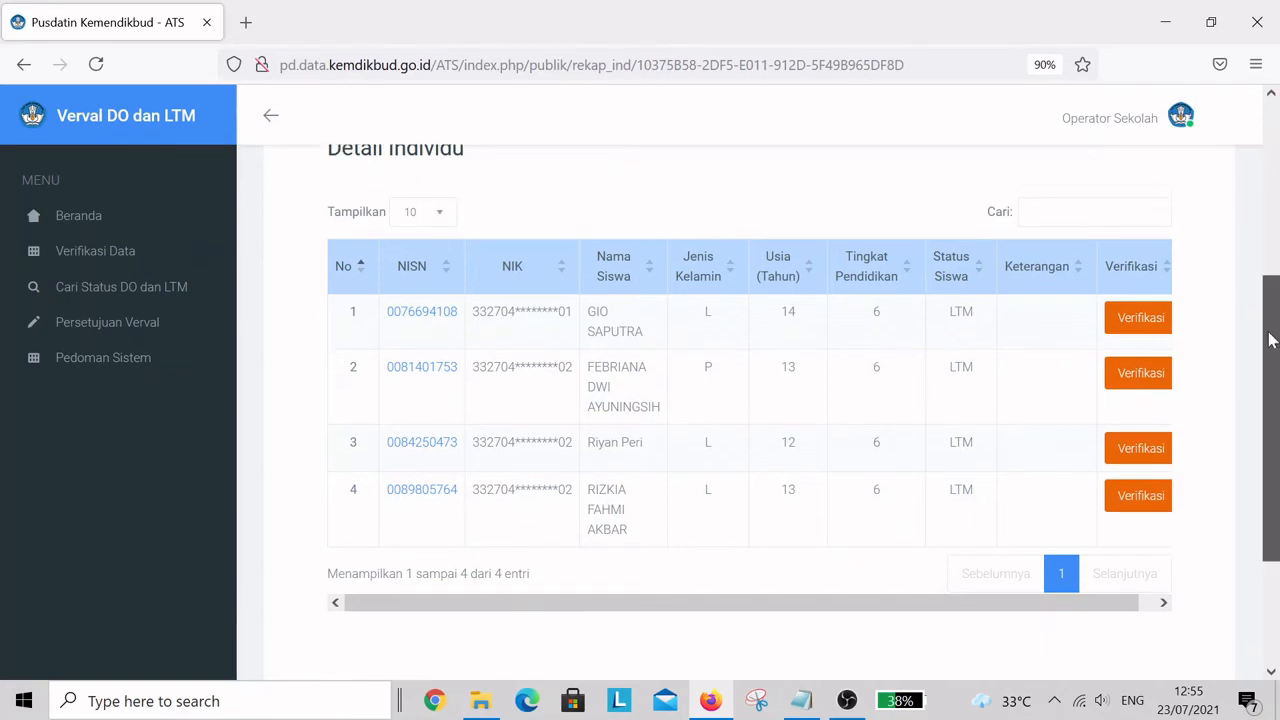
mouse_move(1269, 333)
left_mouse_down()
mouse_move(1274, 313)
mouse_move(1276, 408)
mouse_move(1277, 313)
mouse_move(1275, 345)
left_mouse_up()
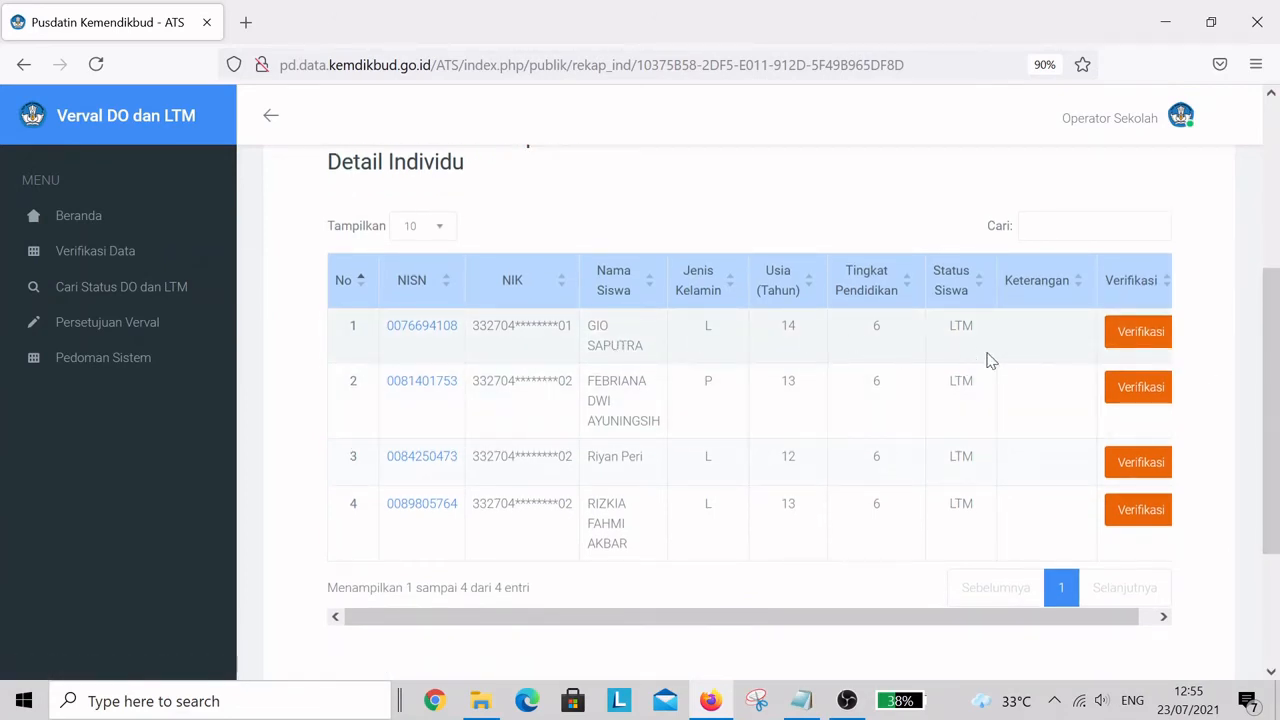
left_click(1143, 333)
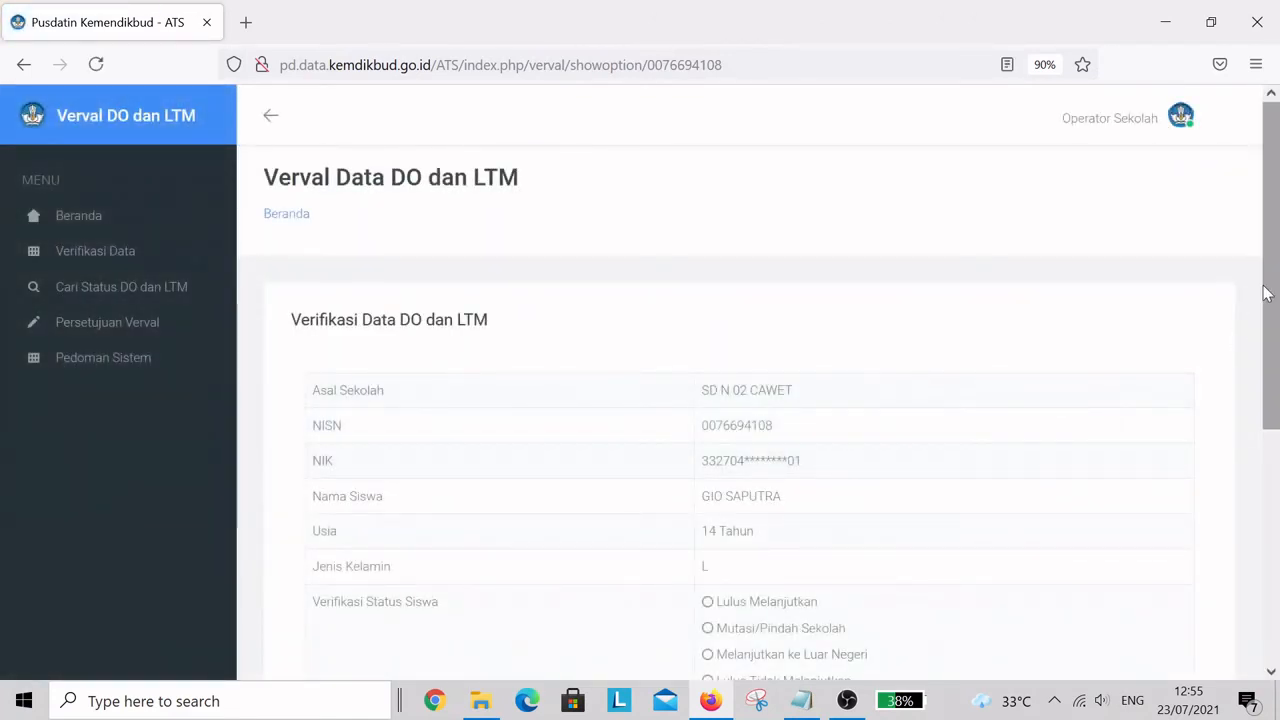
Examine the student's details and the available status choices under Verifikasi Status Siswa in the verification form.
left_click_drag(1271, 273, 1271, 350)
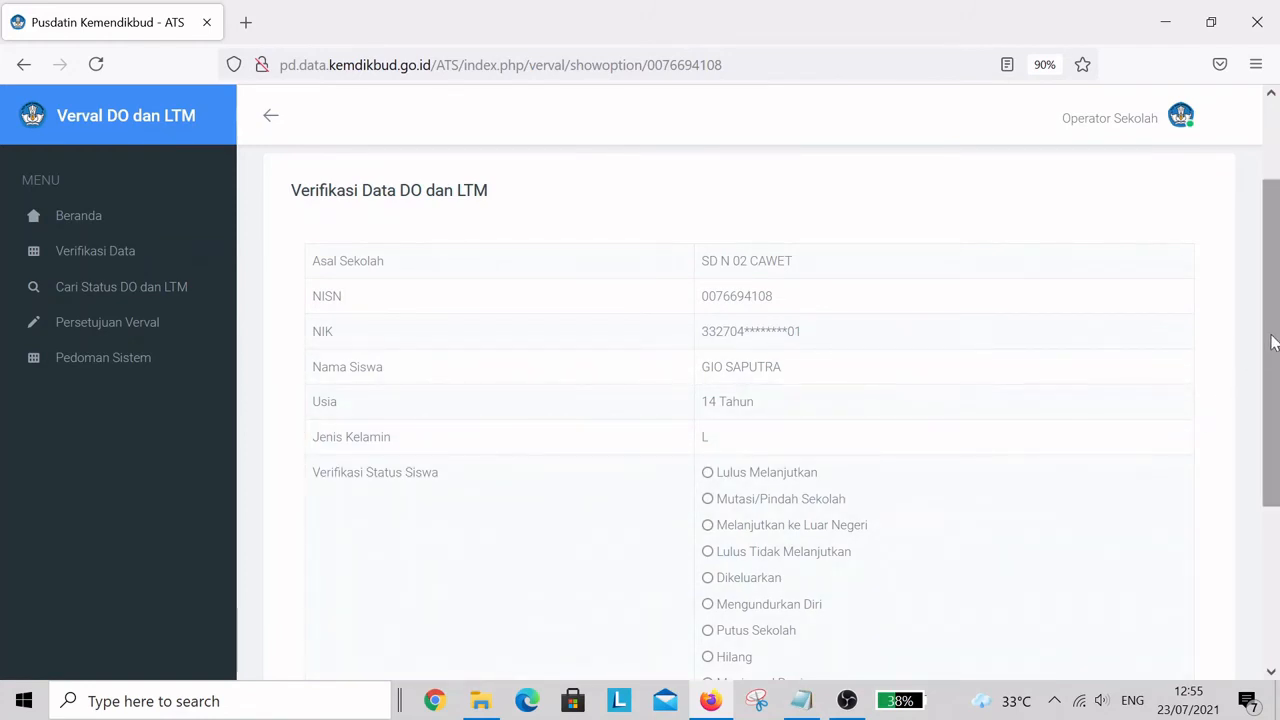
left_click_drag(1271, 337, 1271, 402)
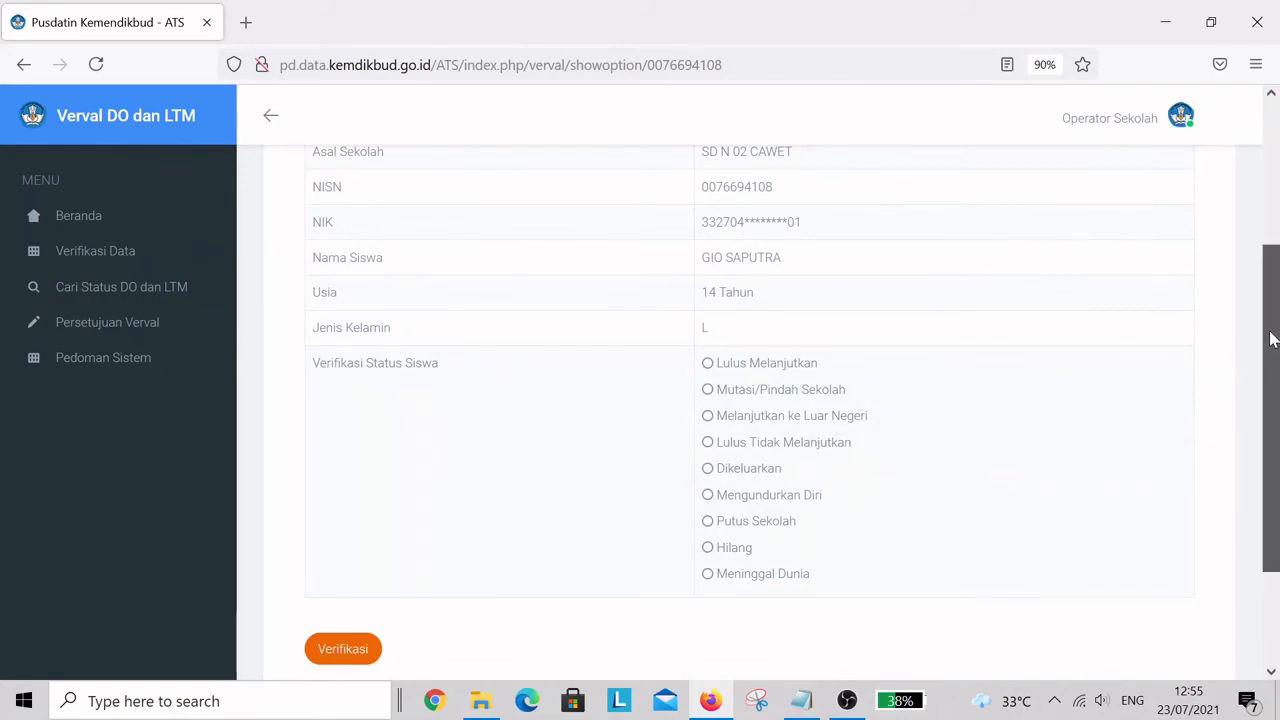
left_click_drag(1278, 345, 1272, 373)
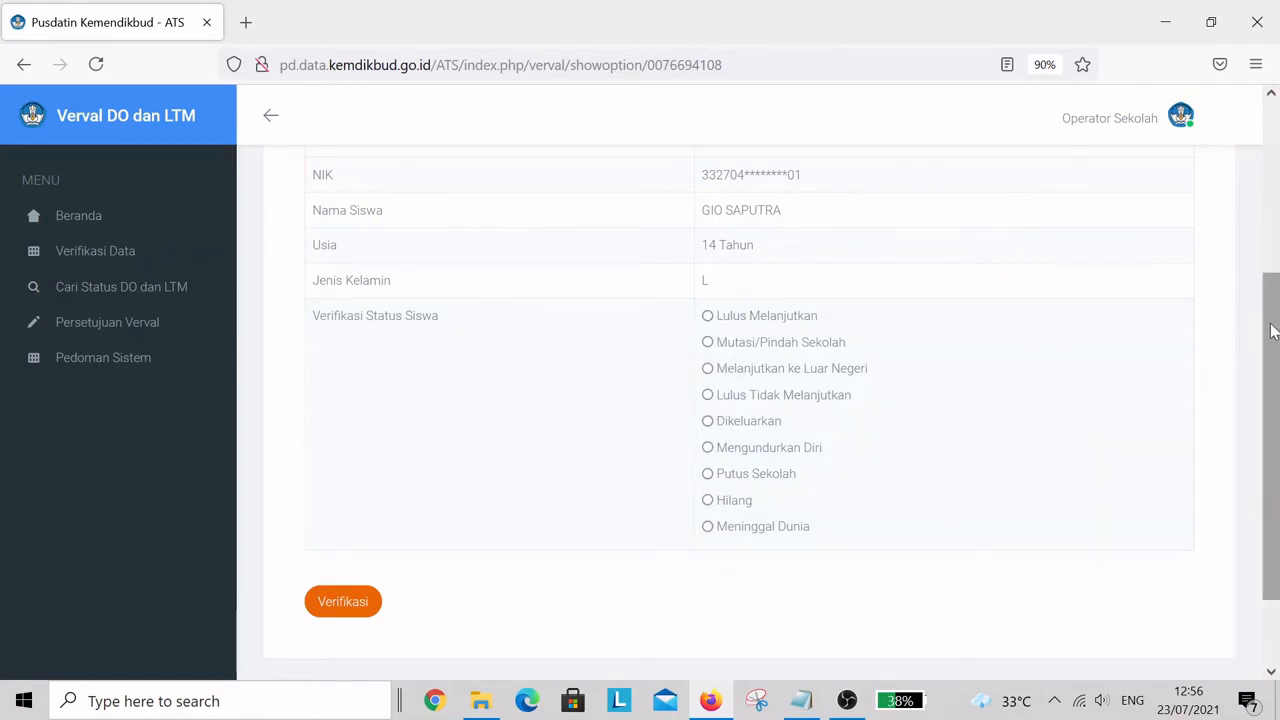
left_click_drag(1272, 330, 1272, 253)
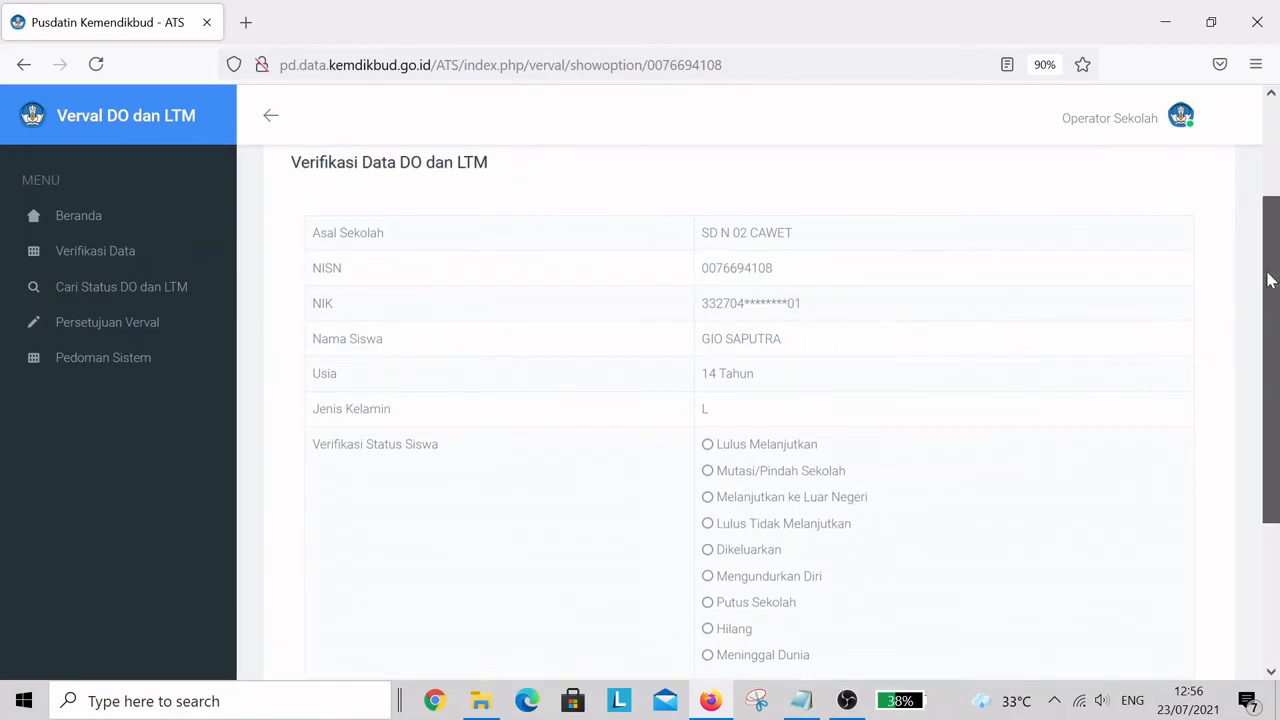
Preview the entry requirements for the statuses Lulus Melanjutkan, Mutasi/Pindah Sekolah and Melanjutkan ke Luar Negeri by selecting each in turn.
left_click_drag(1271, 277, 1272, 335)
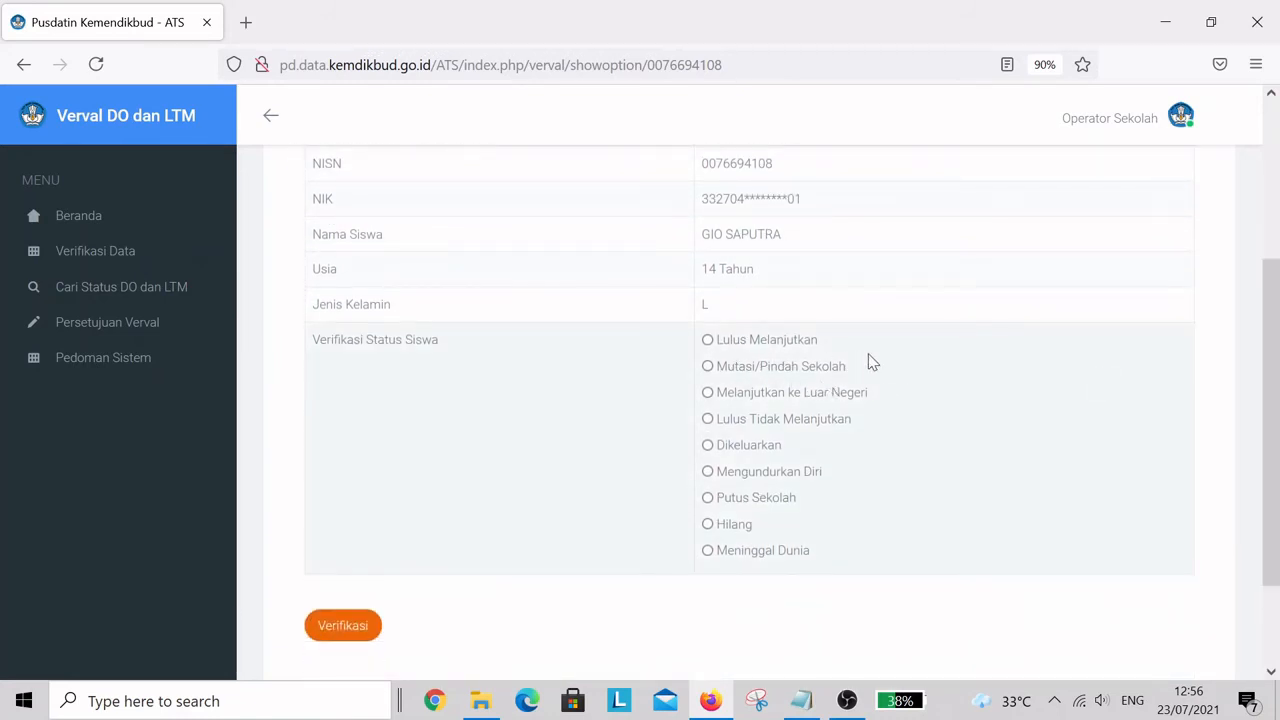
left_click(708, 340)
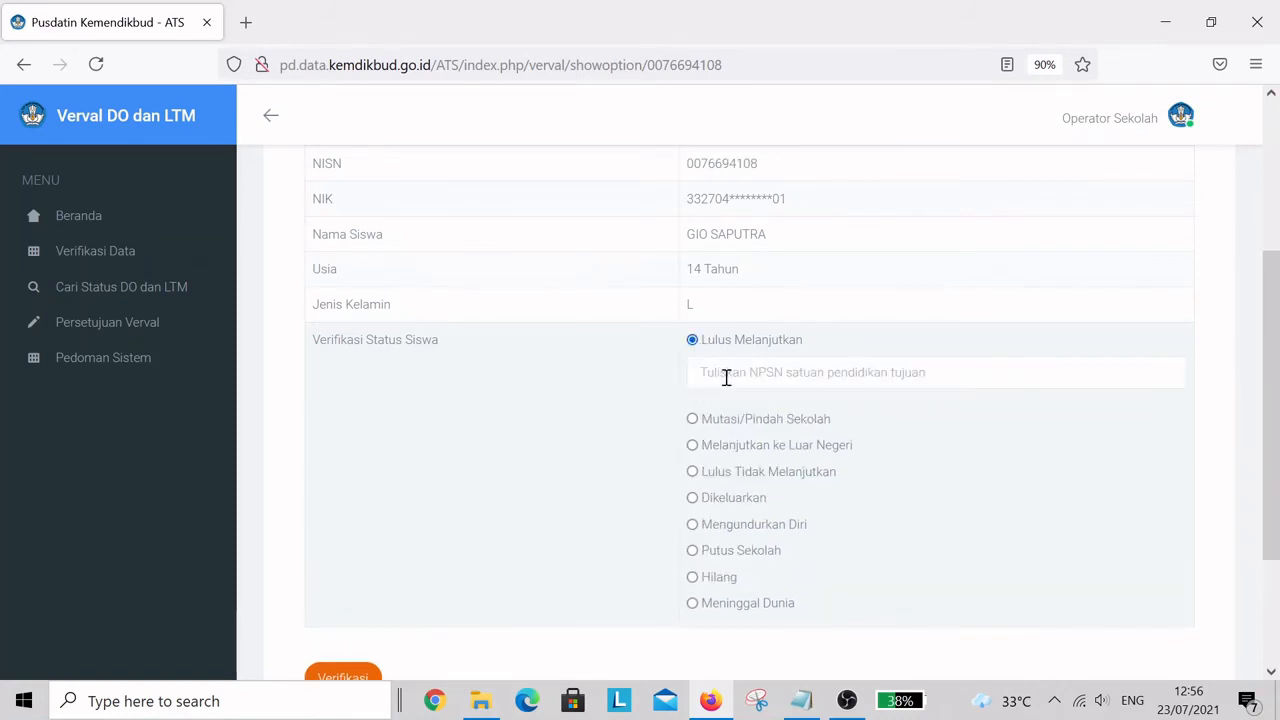
left_click(725, 375)
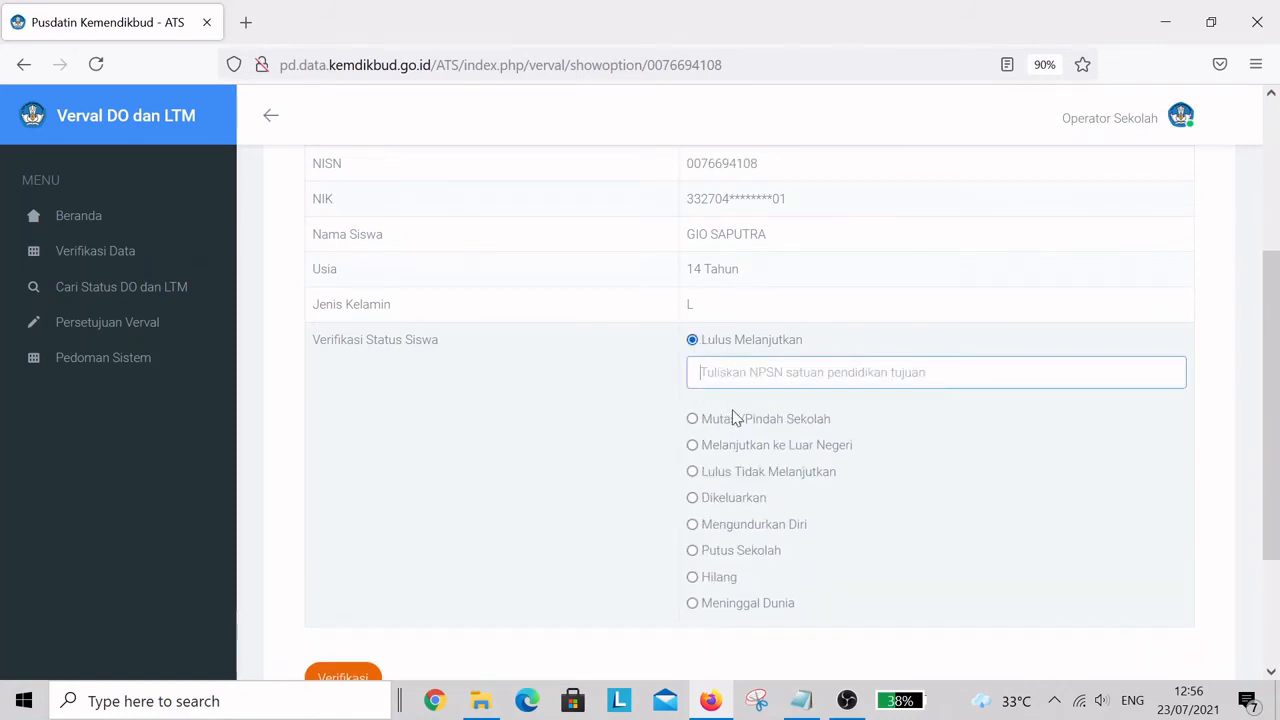
left_click(696, 342)
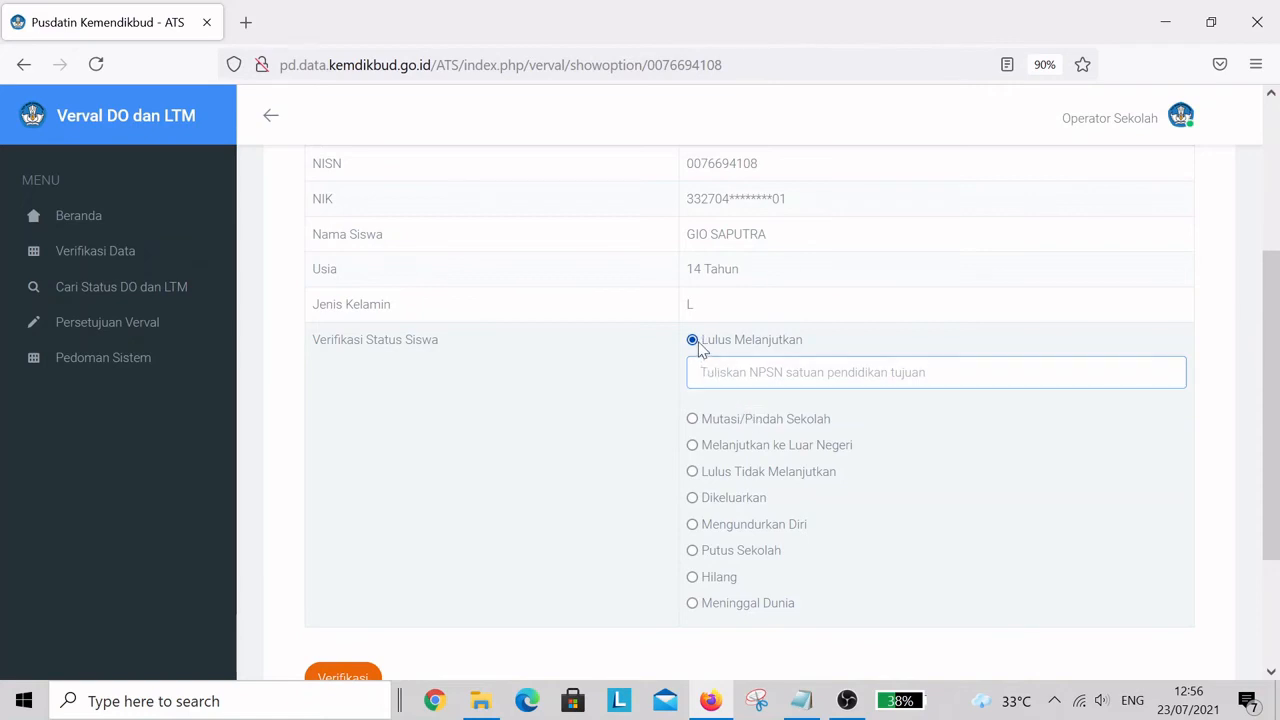
left_click(691, 420)
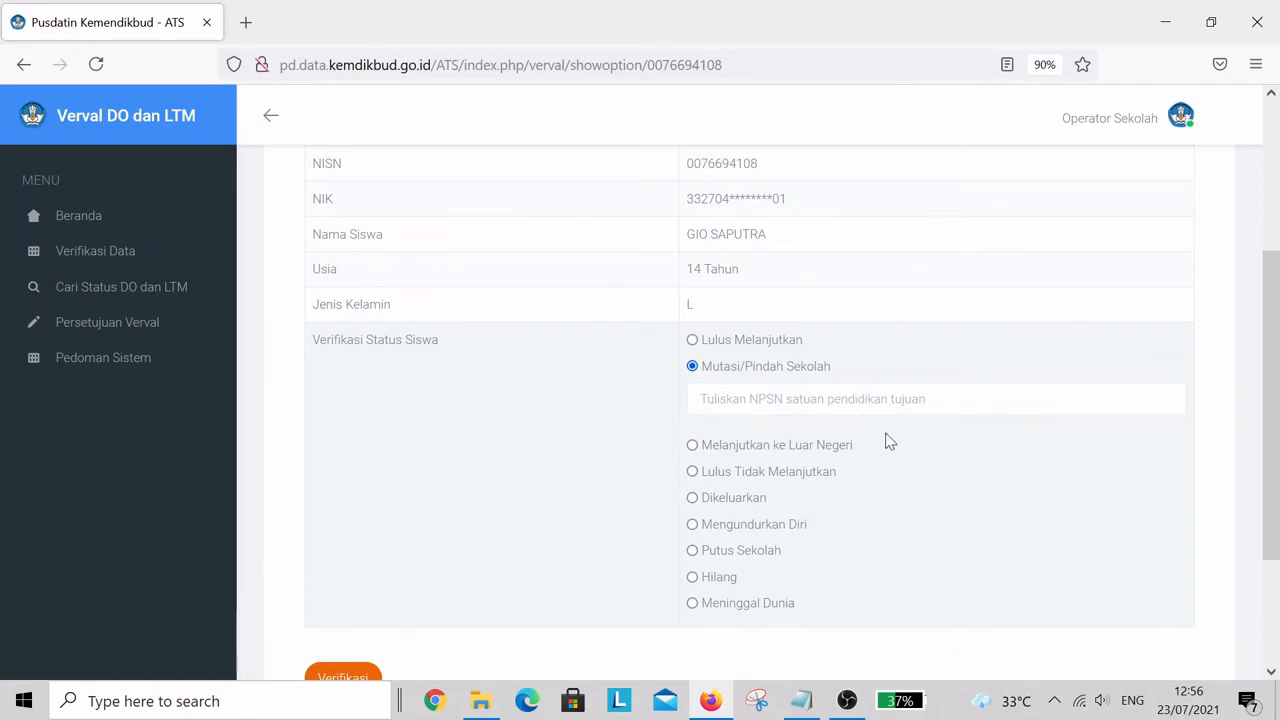
left_click(692, 445)
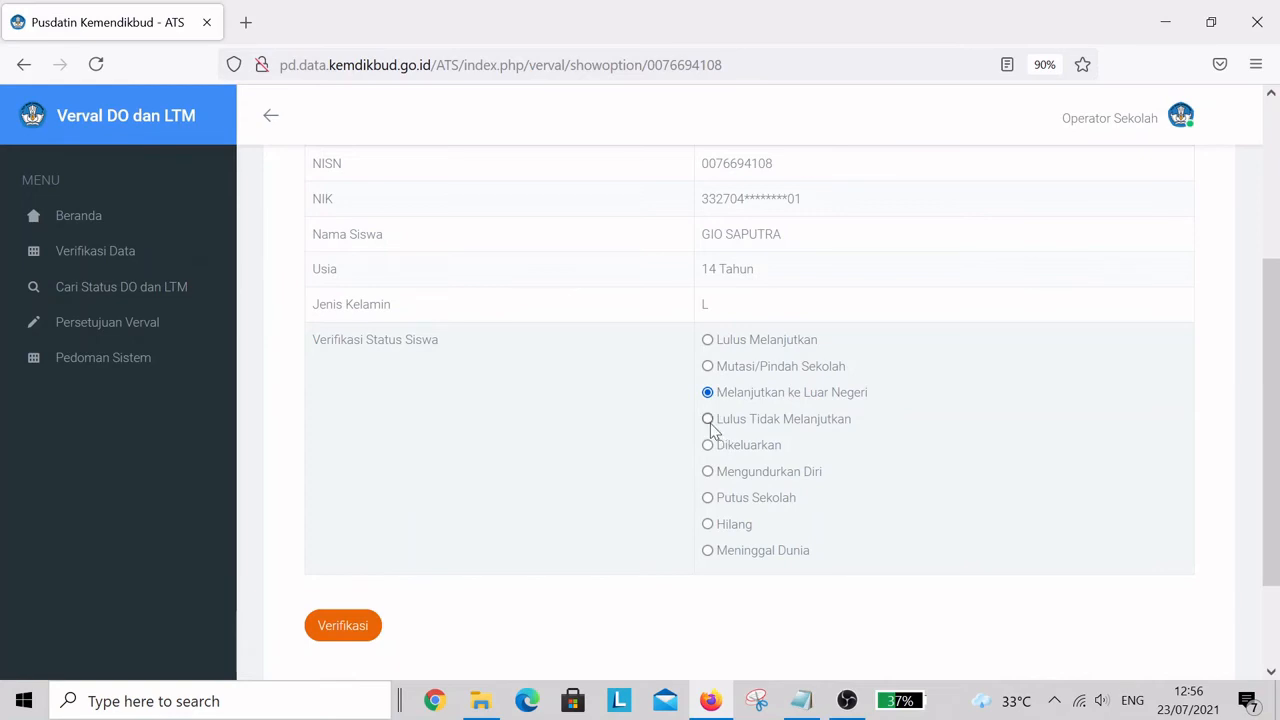
Preview the entry requirements of the remaining student statuses by selecting each in turn, from Lulus Tidak Melanjutkan through Meninggal Dunia.
left_click(709, 422)
left_click(708, 446)
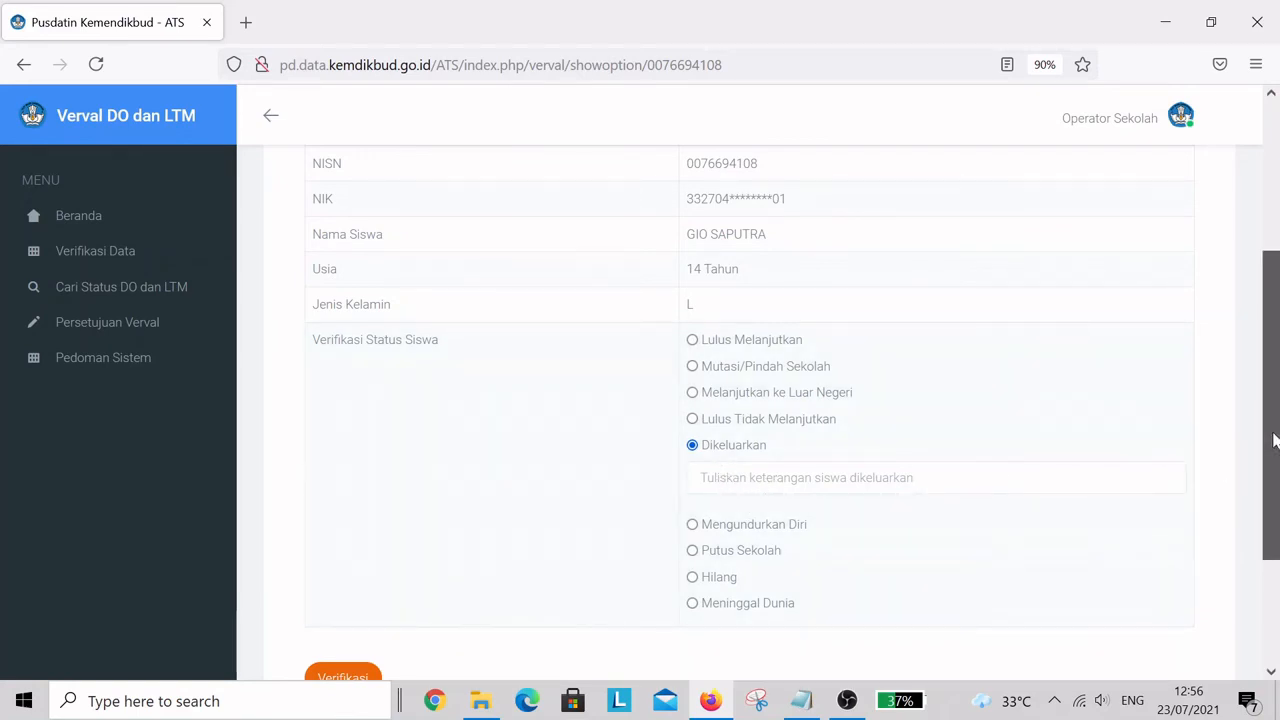
scroll(1091, 473, "down", 2)
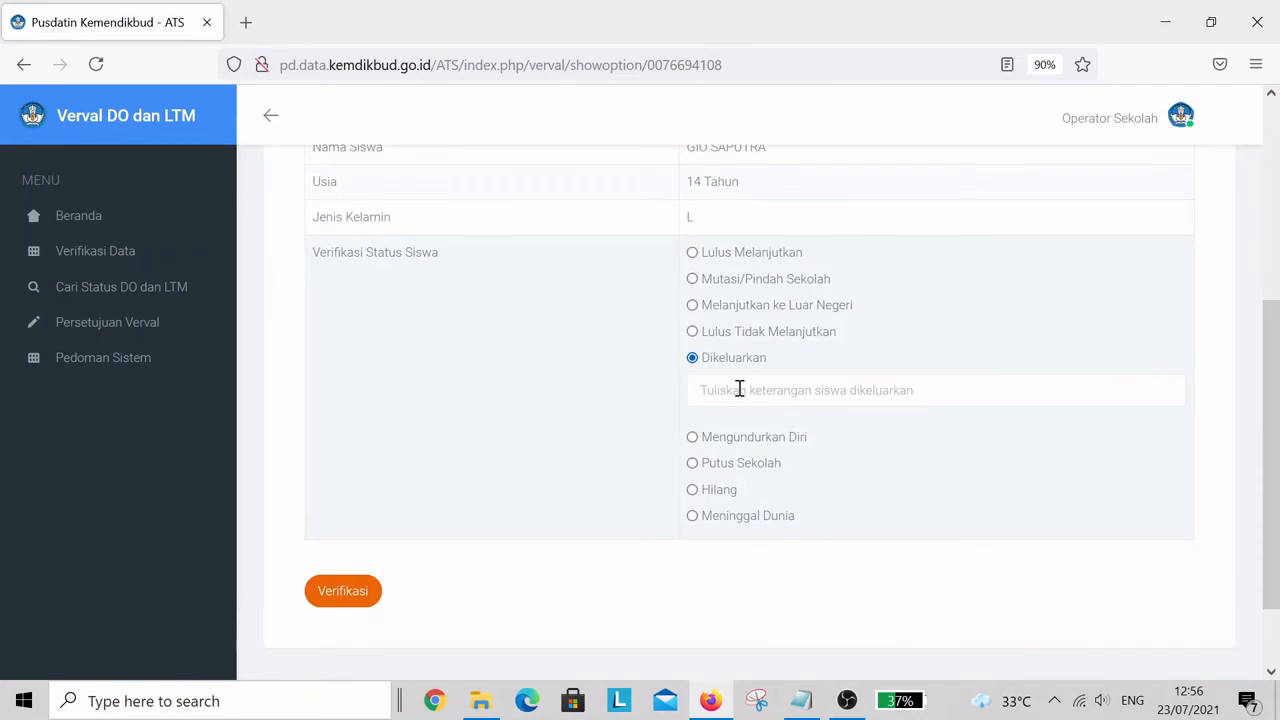
left_click_drag(1269, 394, 1272, 421)
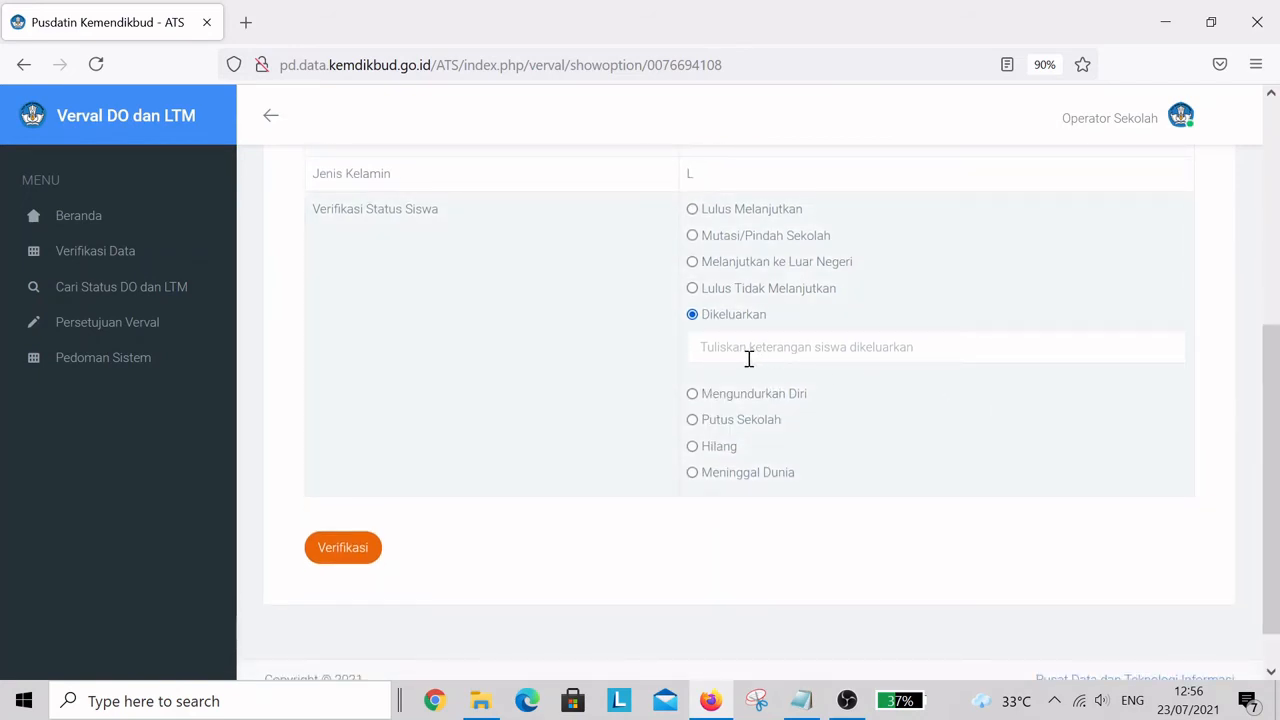
left_click(693, 395)
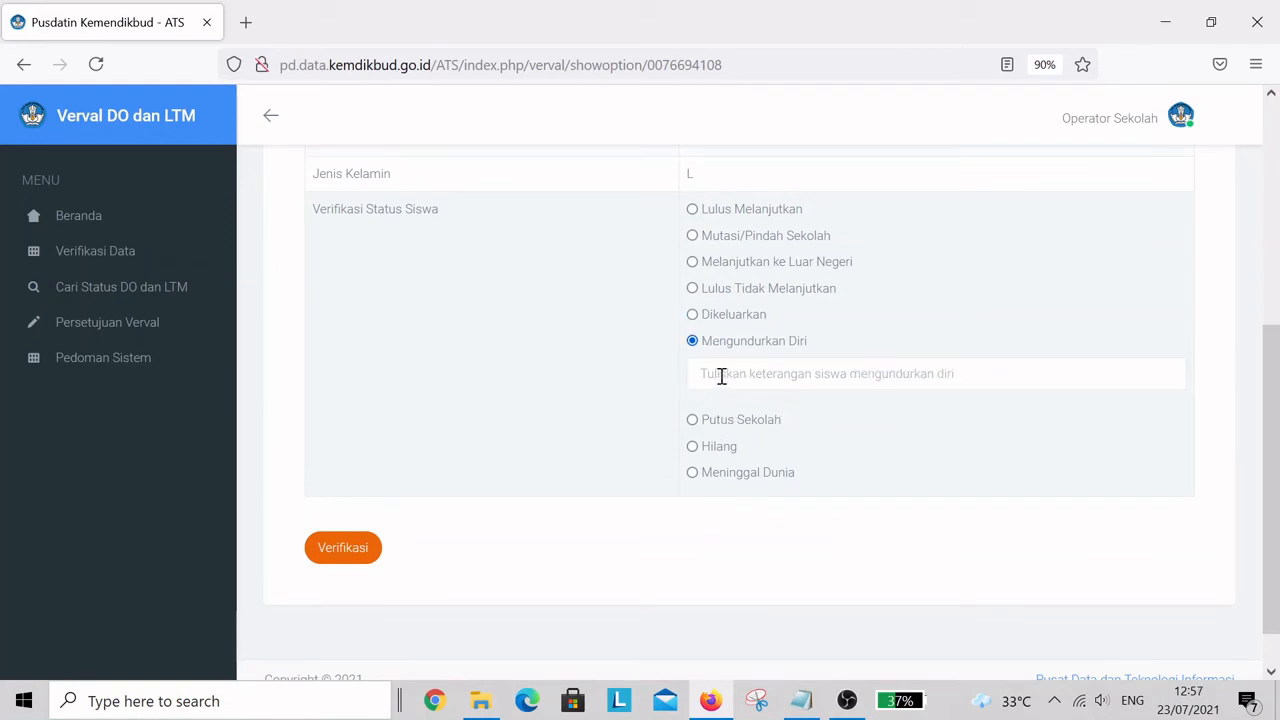
left_click(693, 420)
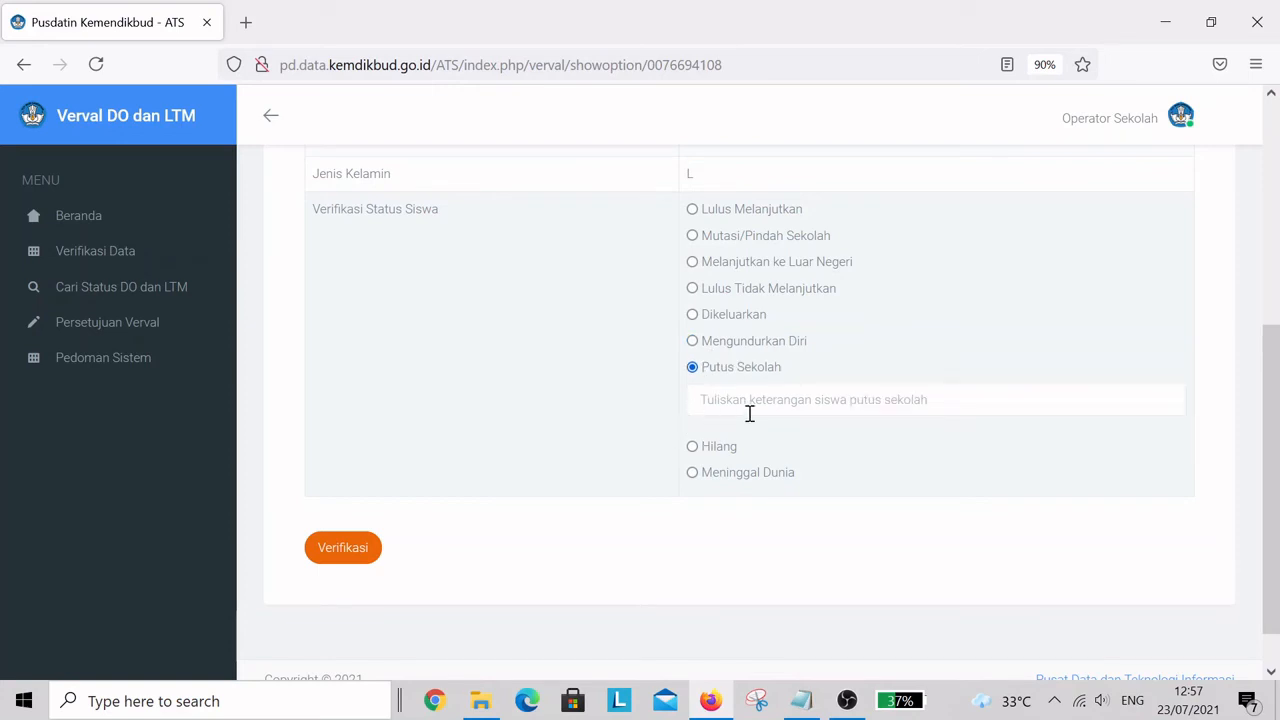
left_click(693, 447)
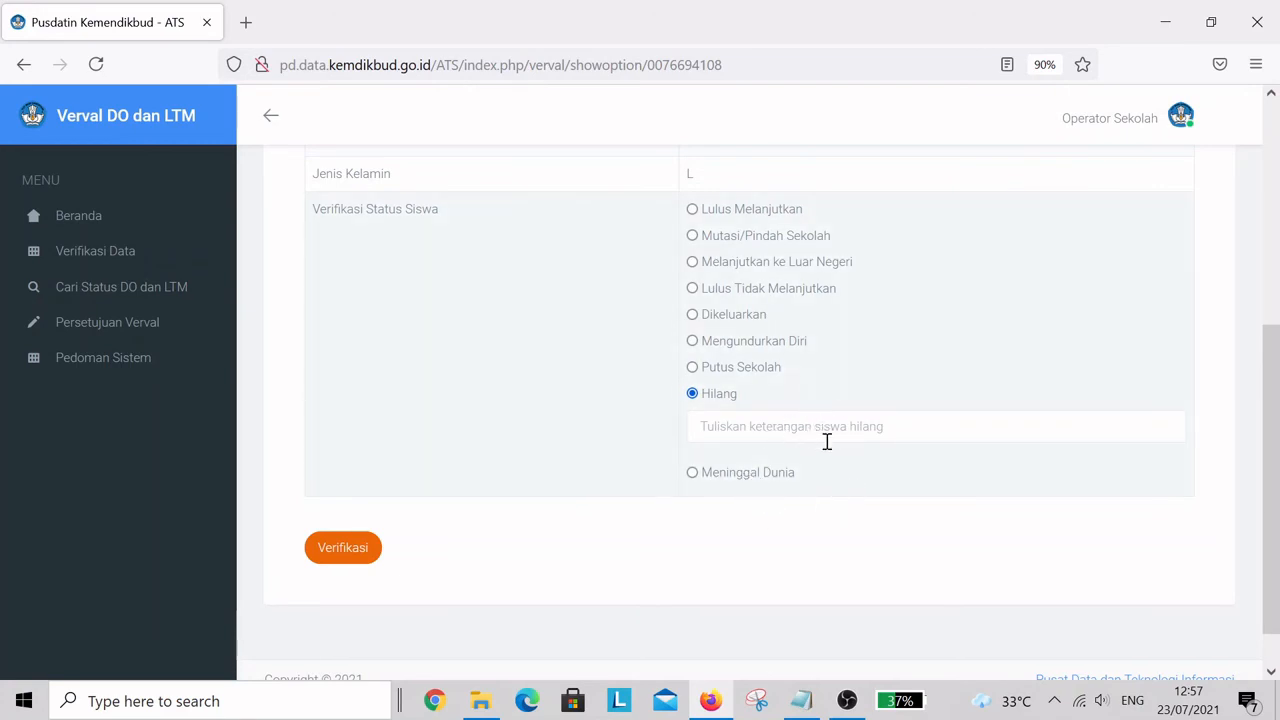
left_click(697, 477)
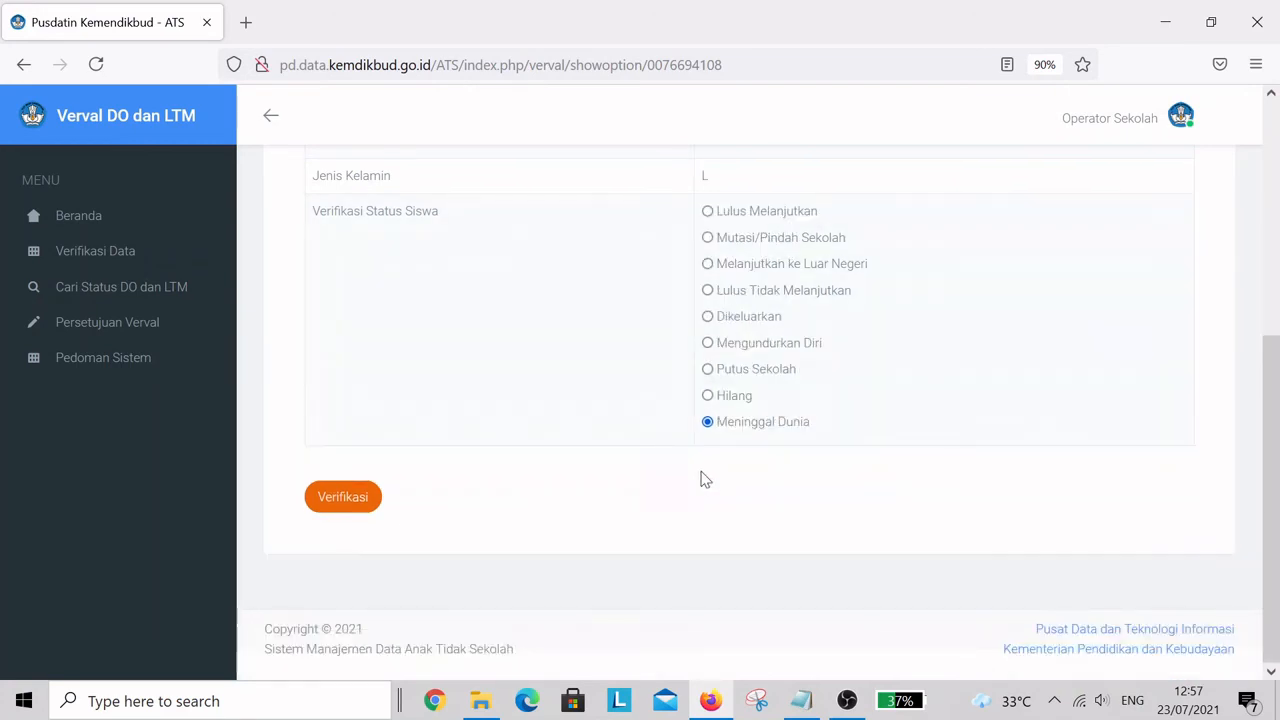
Set Verifikasi Status Siswa back to Lulus Melanjutkan and check its NPSN field for the destination school, leaving it empty.
scroll(920, 415, "up", 2)
scroll(904, 418, "up", 1)
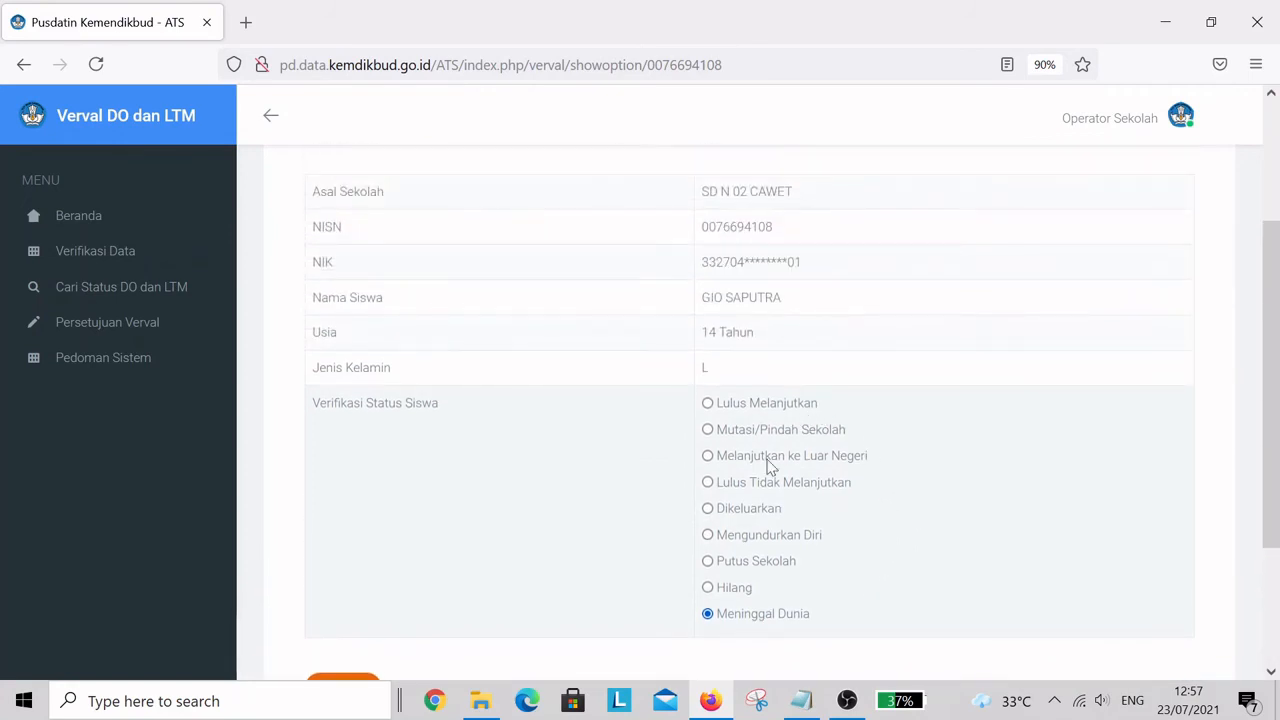
scroll(906, 463, "down", 2)
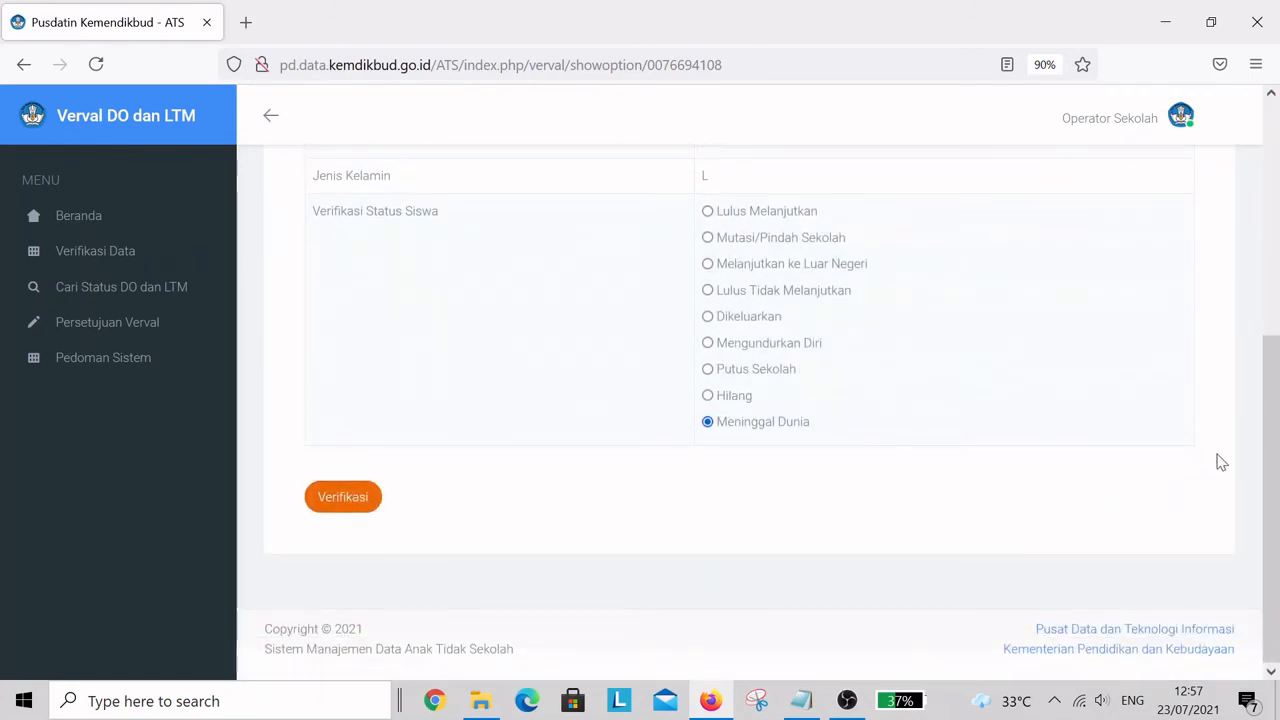
left_click_drag(1274, 453, 1271, 361)
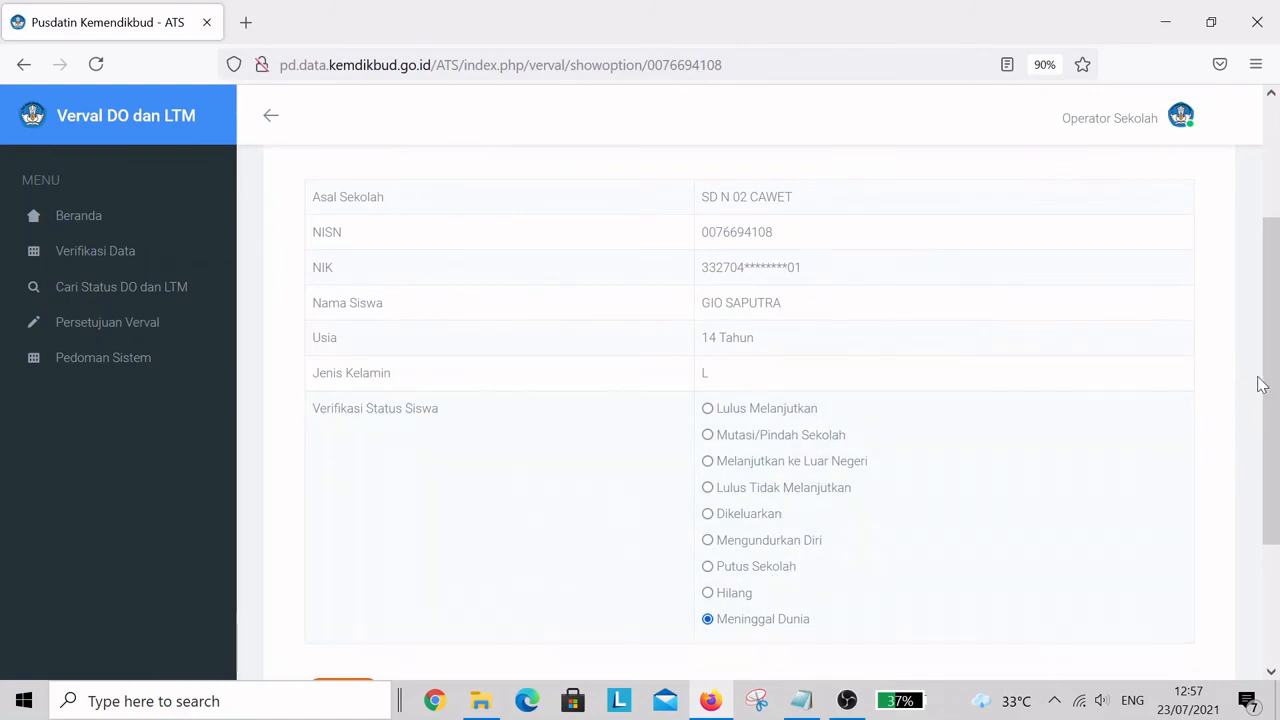
scroll(1260, 392, "down", 1)
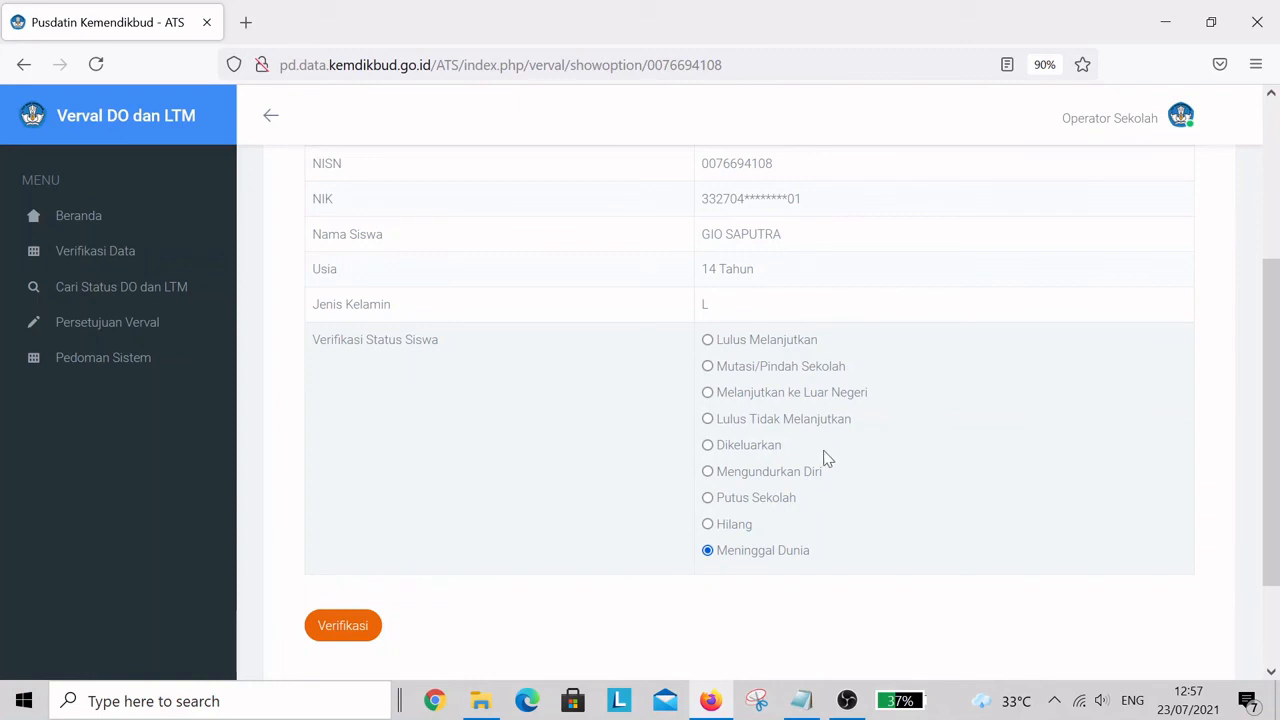
left_click(710, 342)
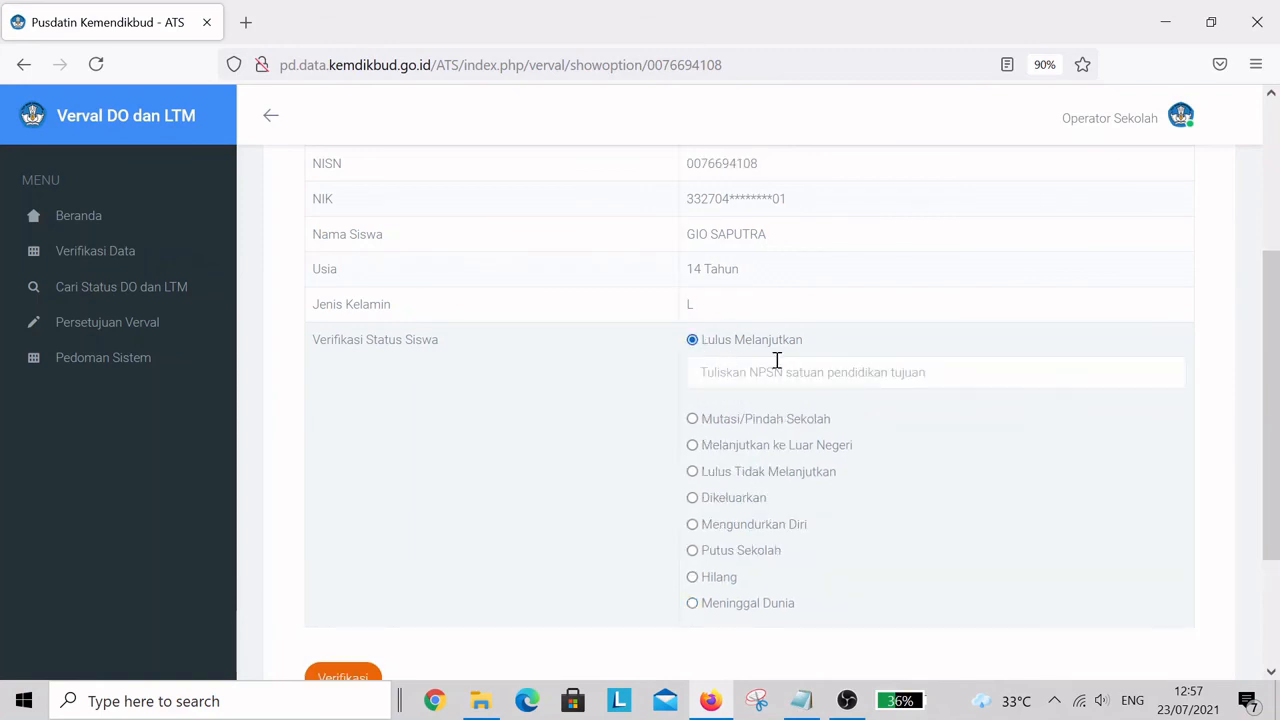
left_click(725, 378)
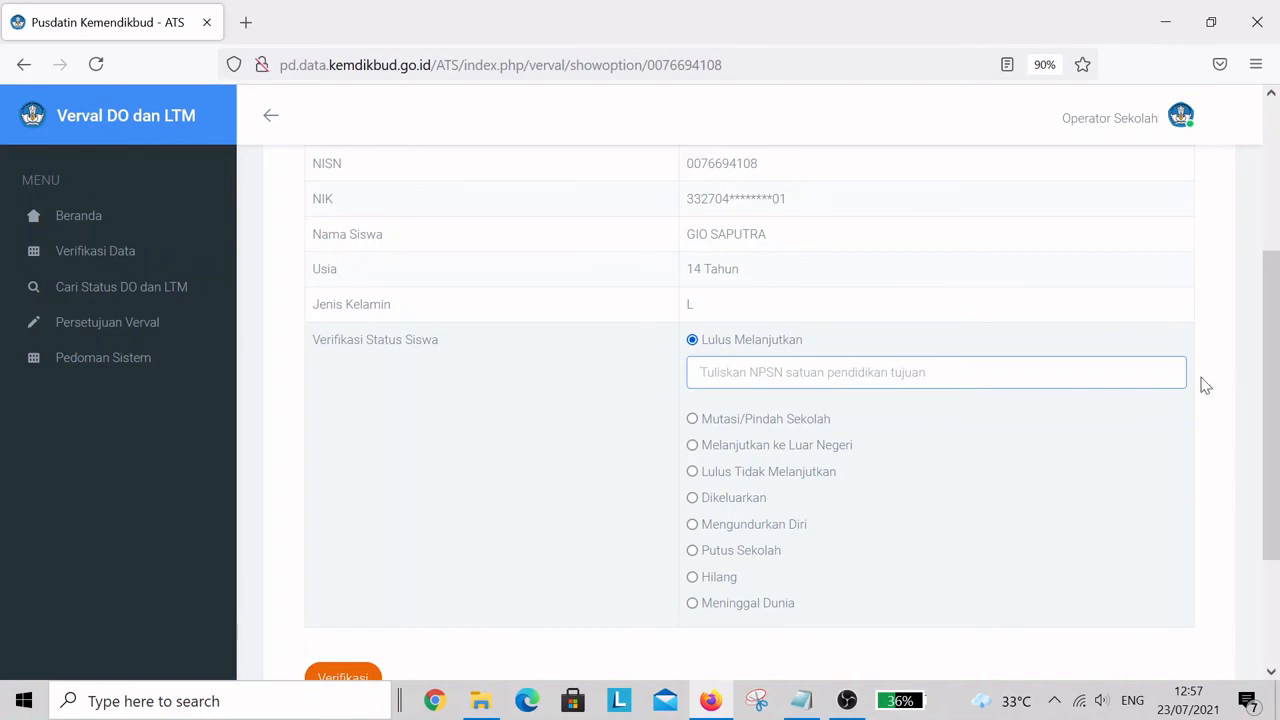
scroll(1271, 366, "down", 2)
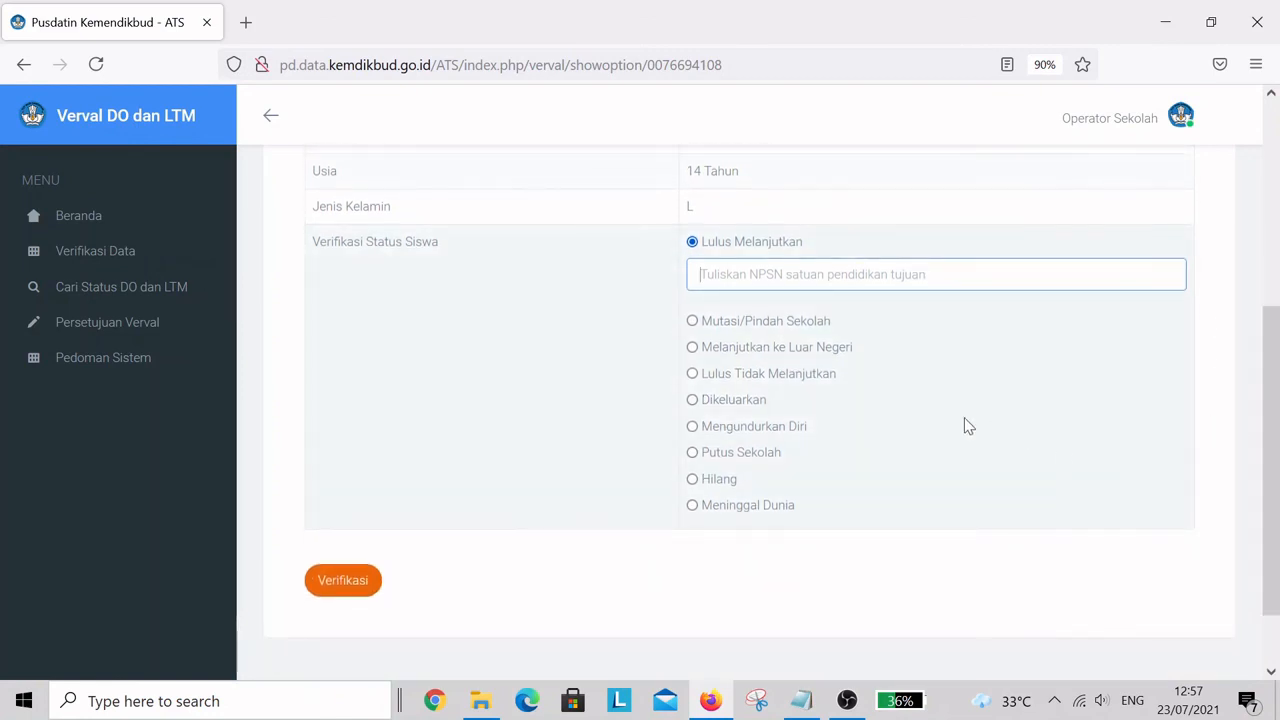
left_click(587, 420)
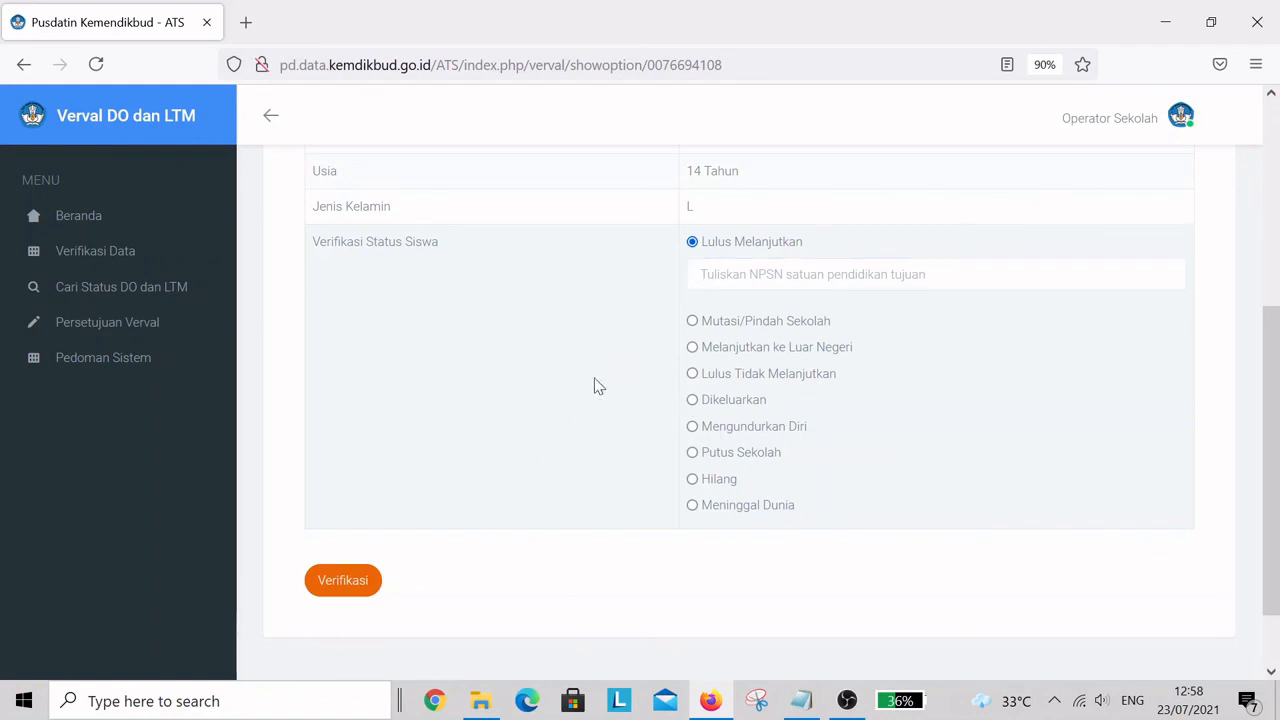
Leave the student's verification form without submitting it and return to the Beranda page.
scroll(1268, 441, "down", 1)
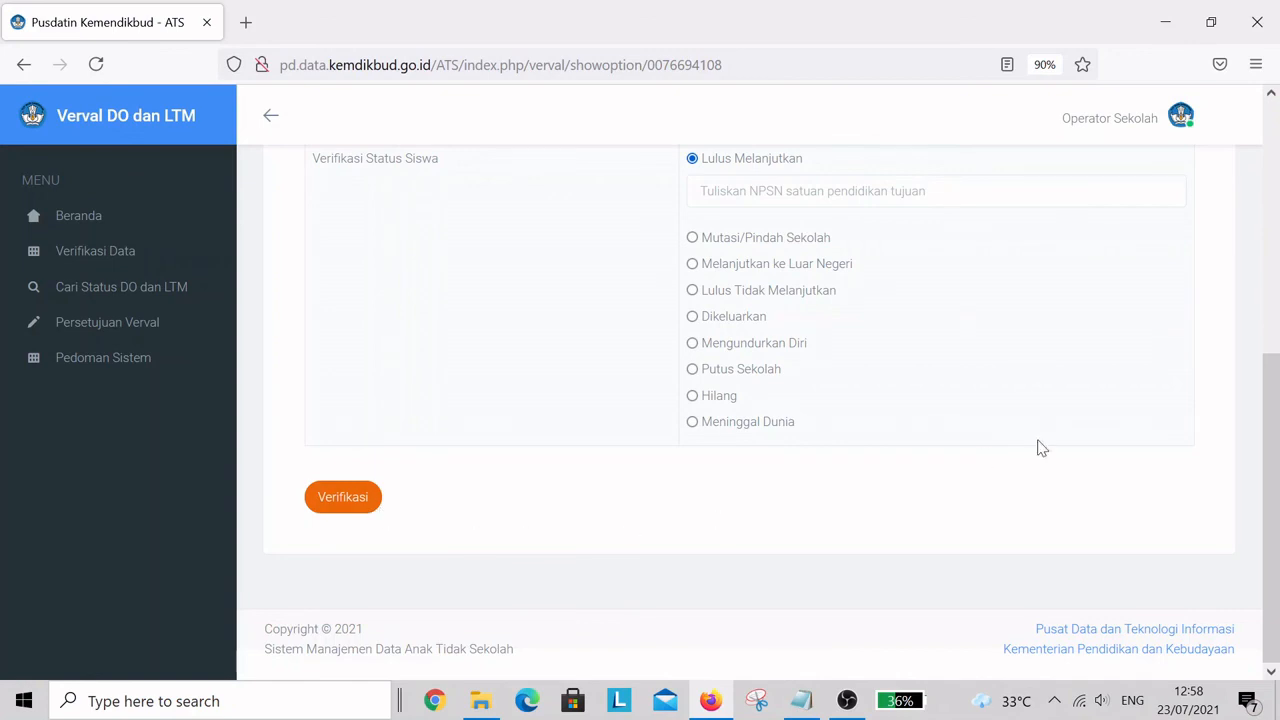
left_click_drag(1268, 408, 1262, 357)
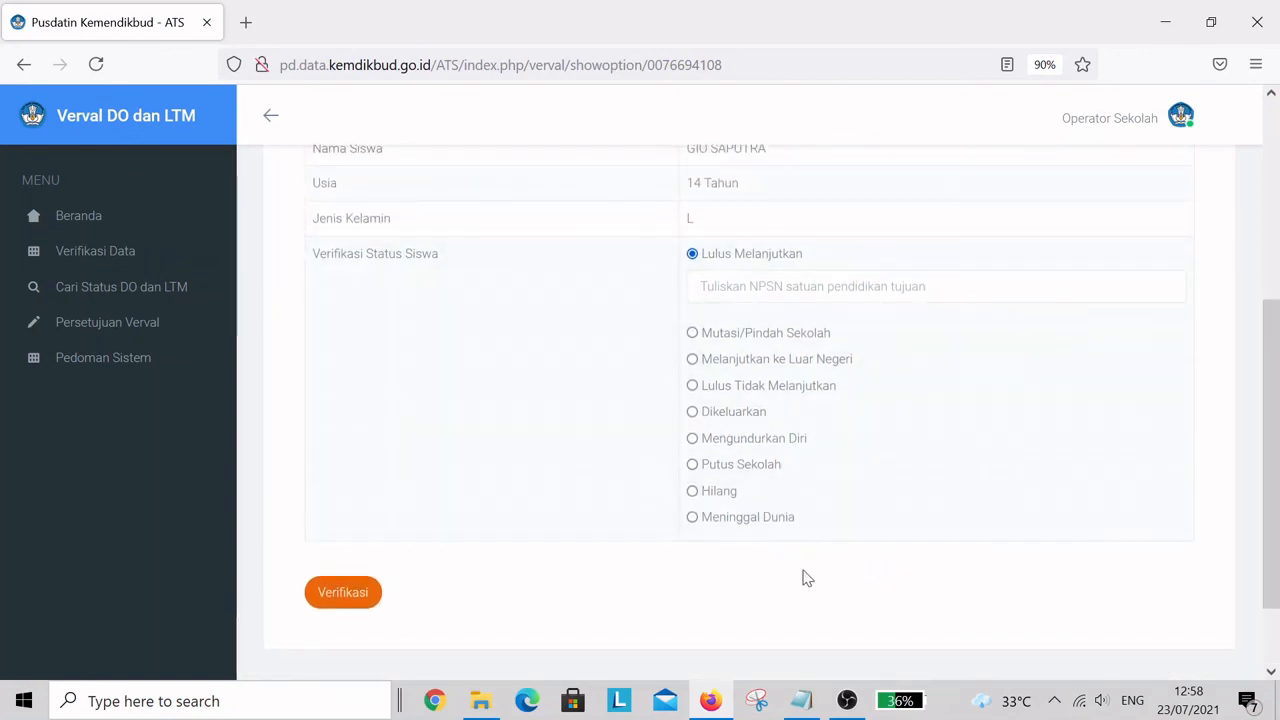
left_click_drag(1273, 458, 1270, 254)
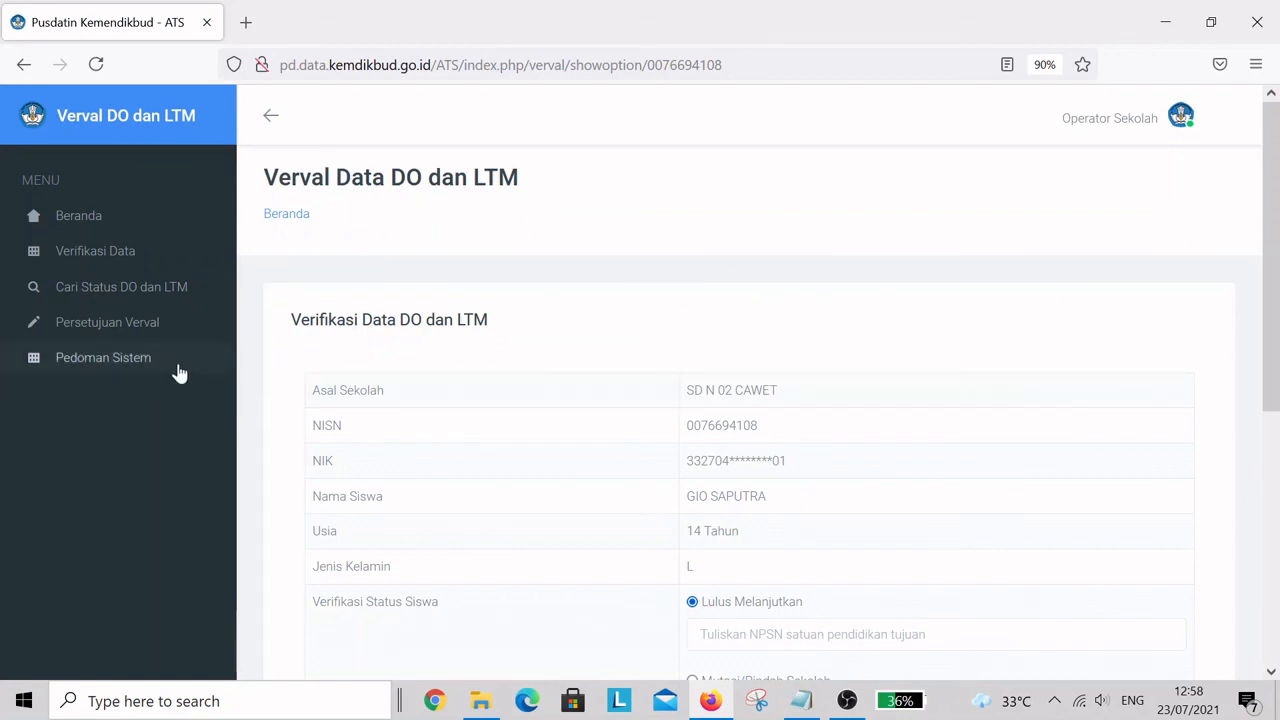
left_click(80, 217)
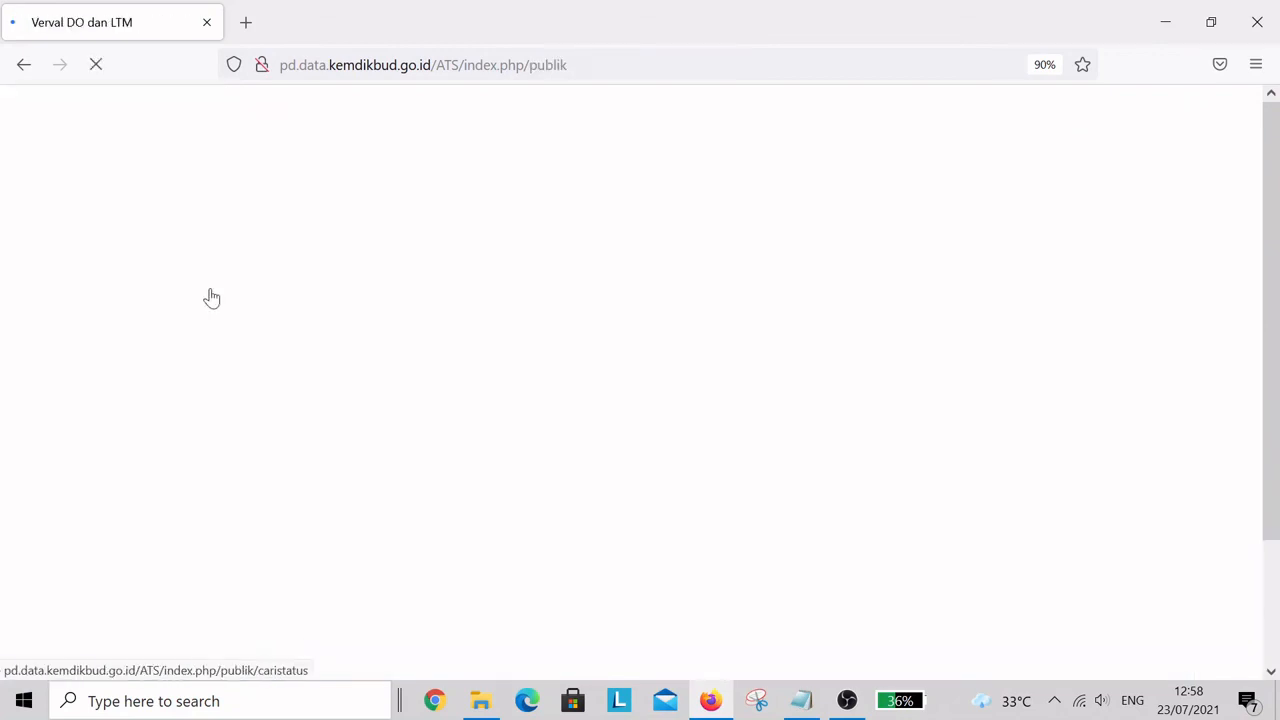